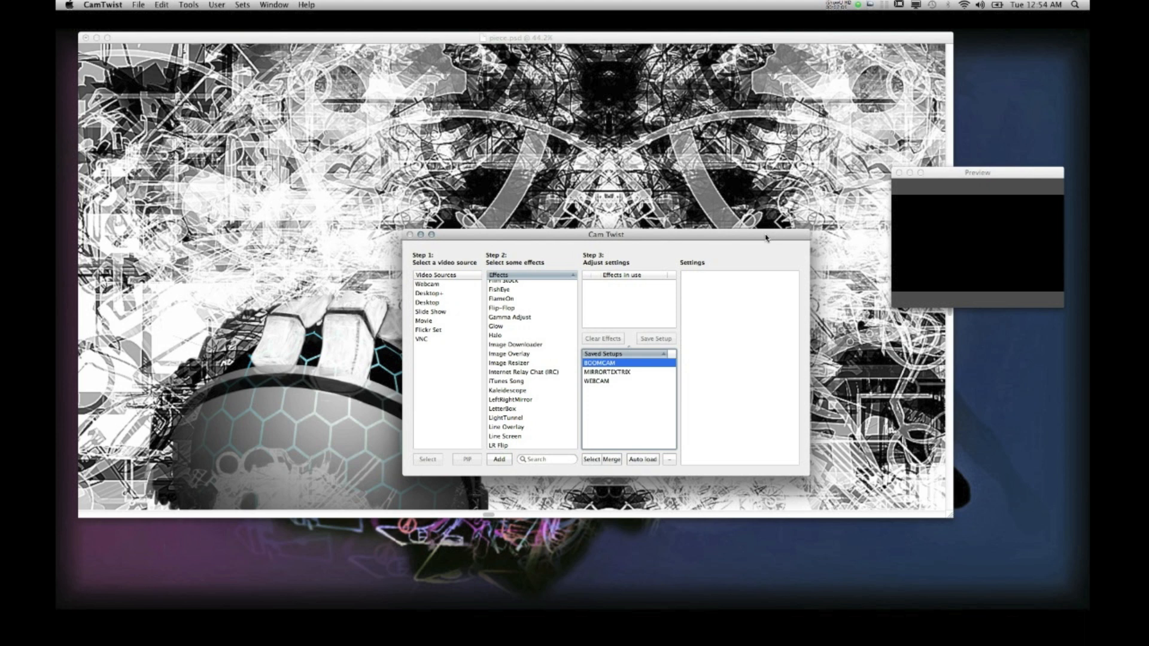
pyautogui.moveTo(766, 238); pyautogui.dragTo(795, 226)
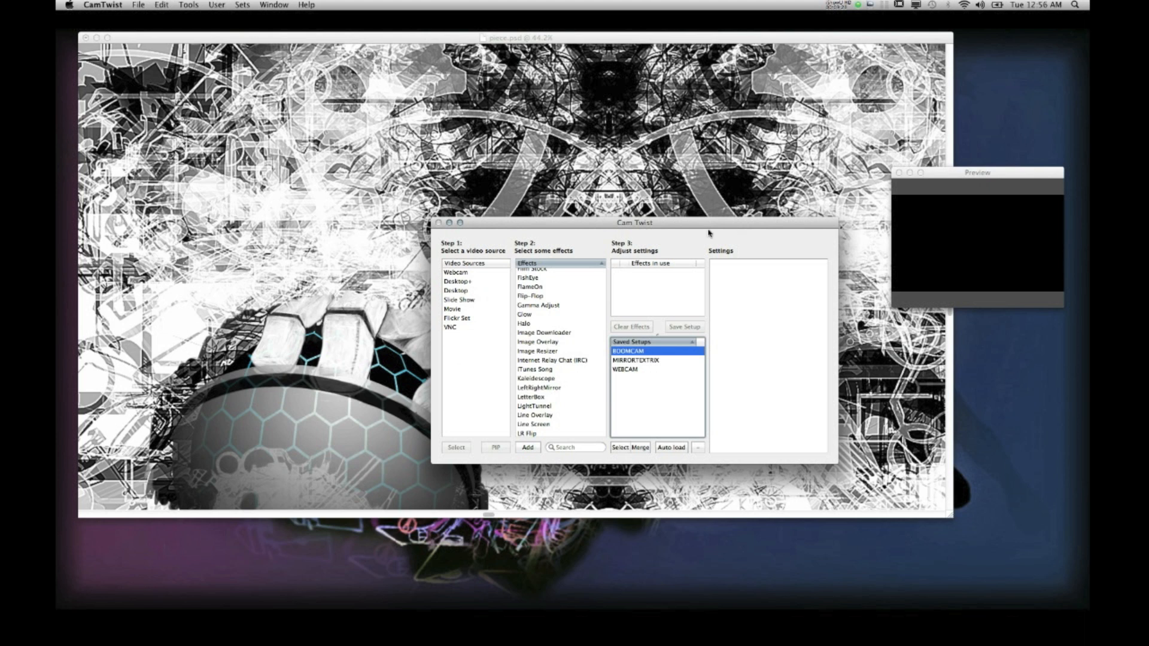
pyautogui.moveTo(691, 222); pyautogui.dragTo(699, 230)
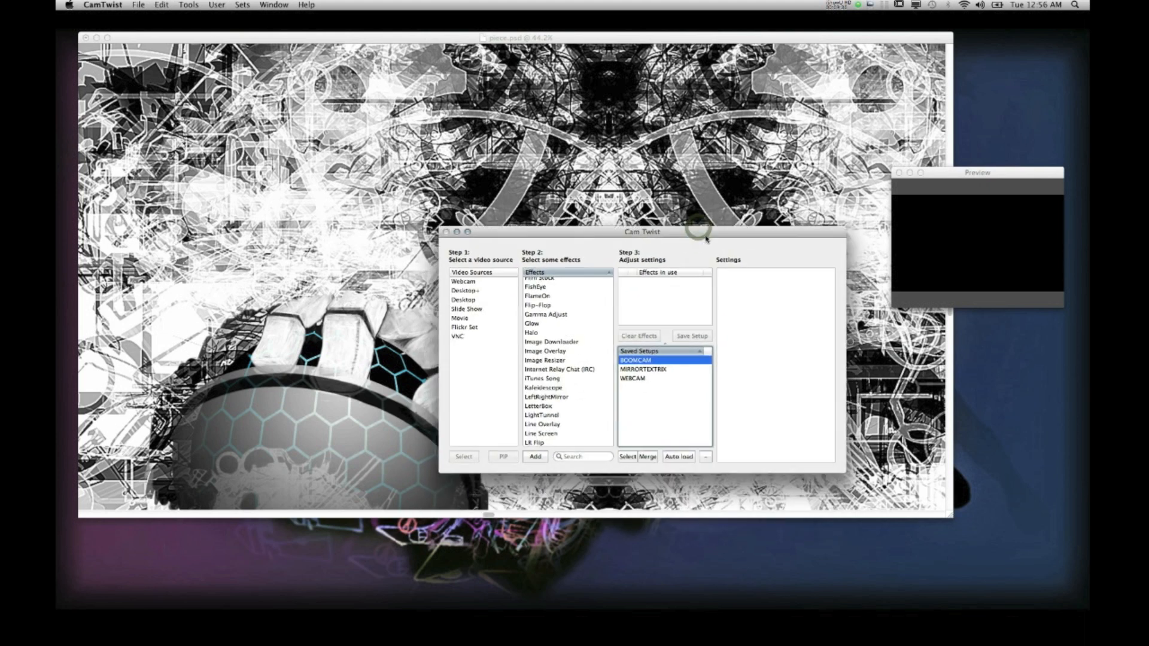
pyautogui.click(519, 37)
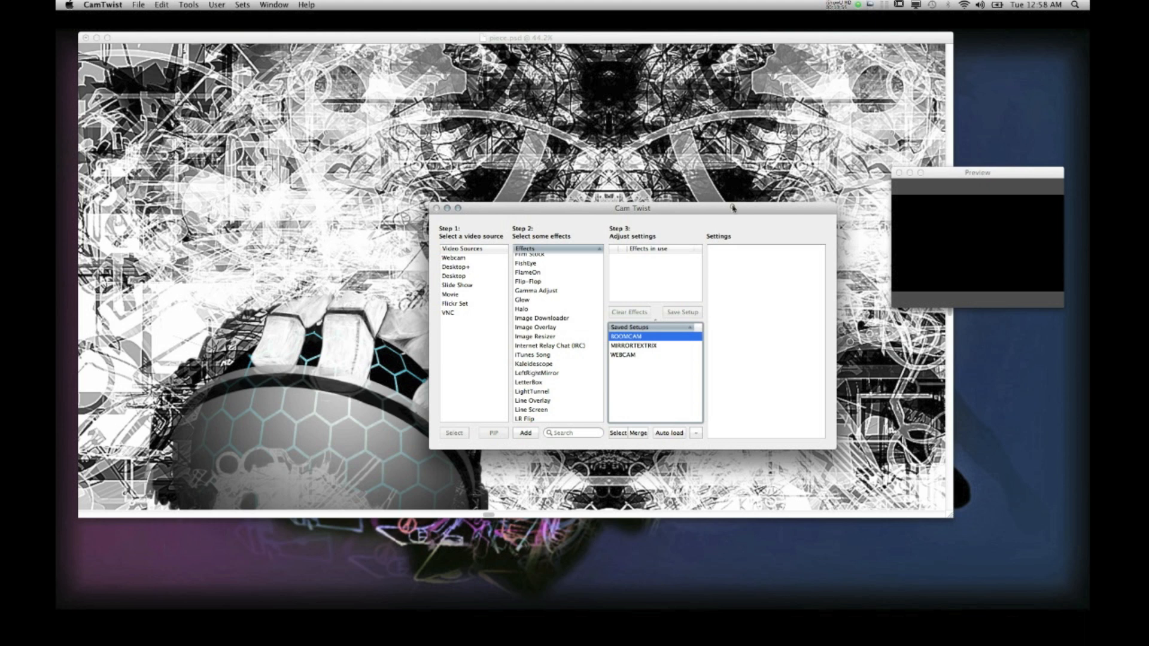
pyautogui.moveTo(734, 204); pyautogui.dragTo(686, 264)
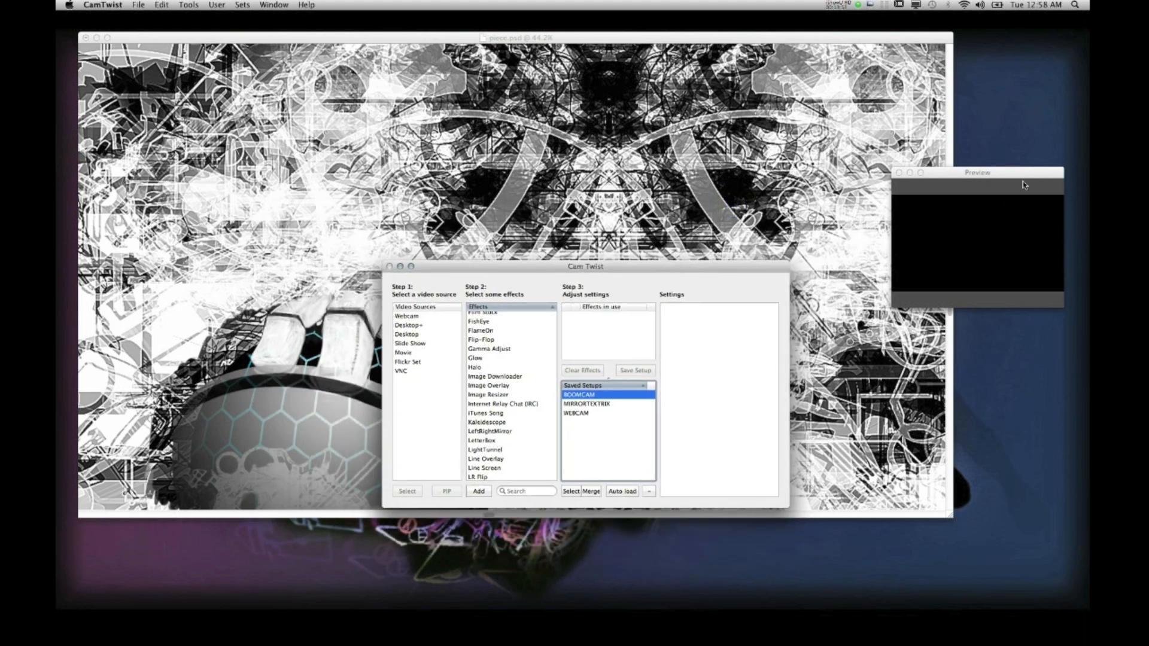
pyautogui.moveTo(1014, 173)
pyautogui.mouseDown()
pyautogui.moveTo(1008, 200)
pyautogui.moveTo(1005, 189)
pyautogui.mouseUp()
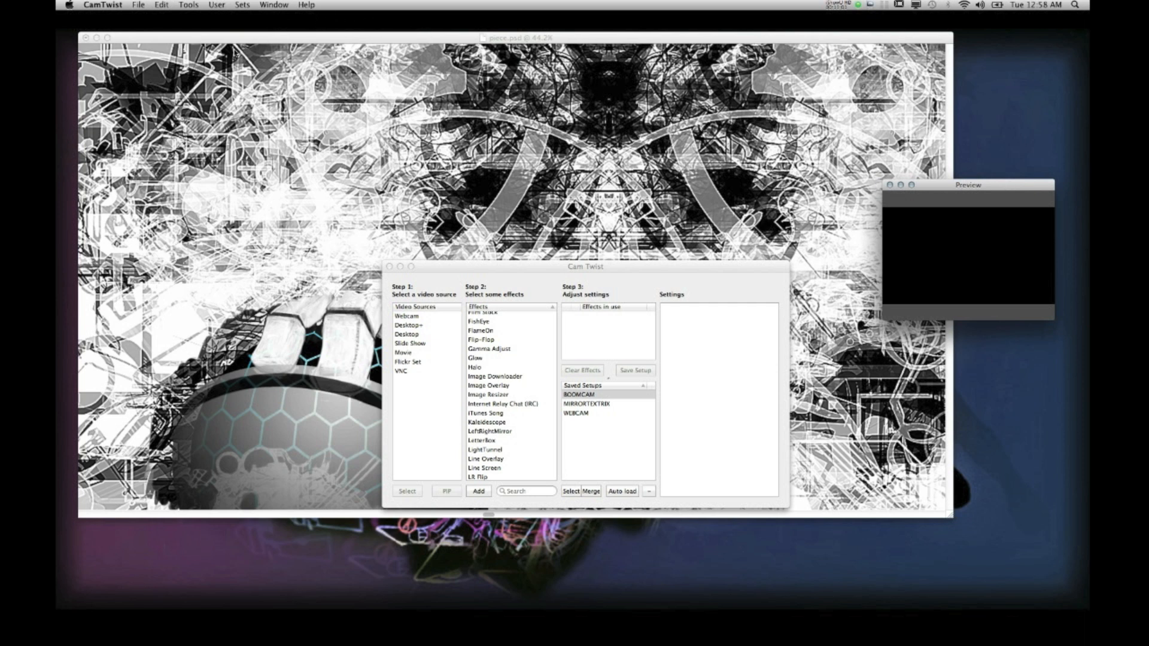
# Open the Studio tool and arrange its window beside the separate Preview window so both are unobstructed.
pyautogui.click(189, 5)
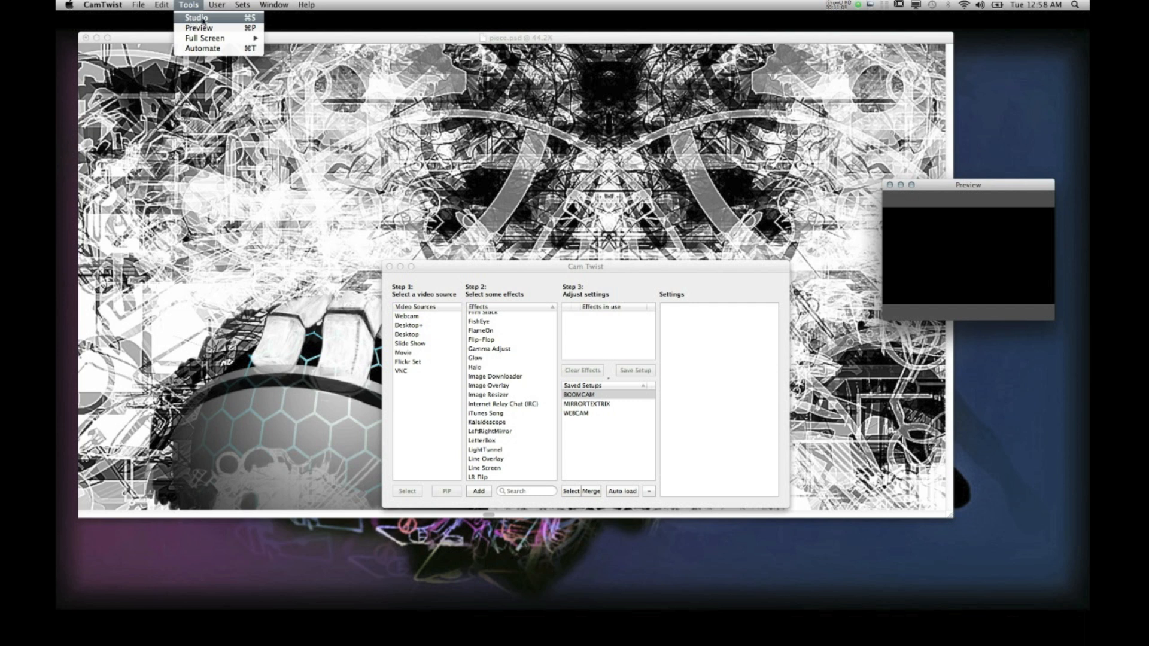
pyautogui.click(226, 19)
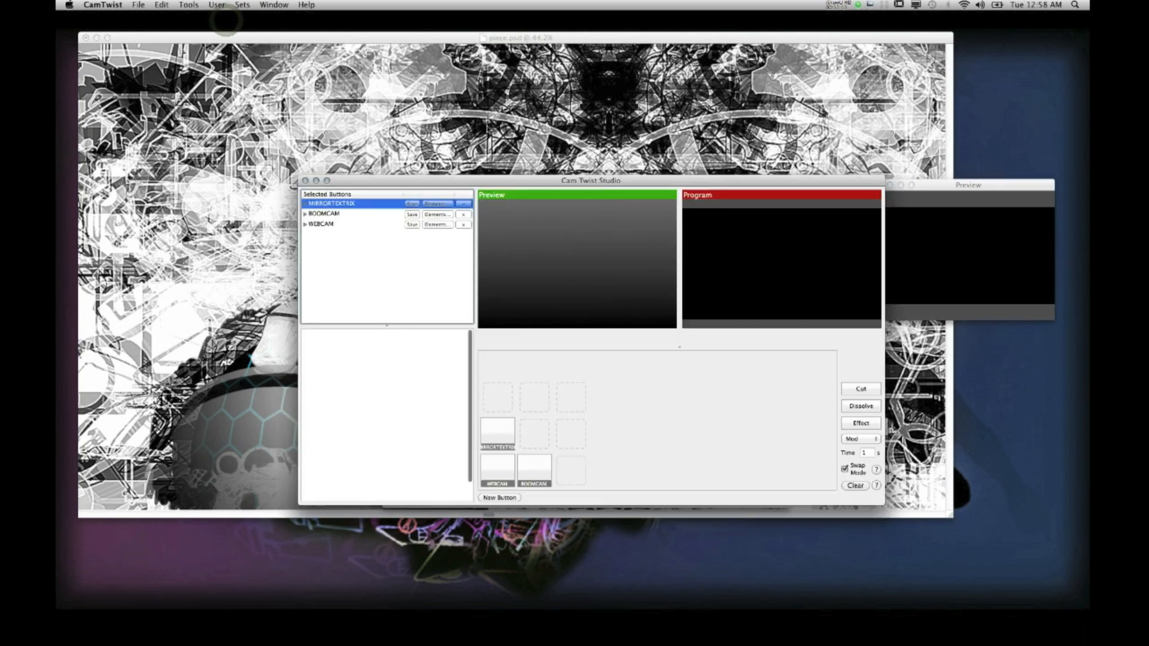
pyautogui.moveTo(562, 182); pyautogui.dragTo(463, 137)
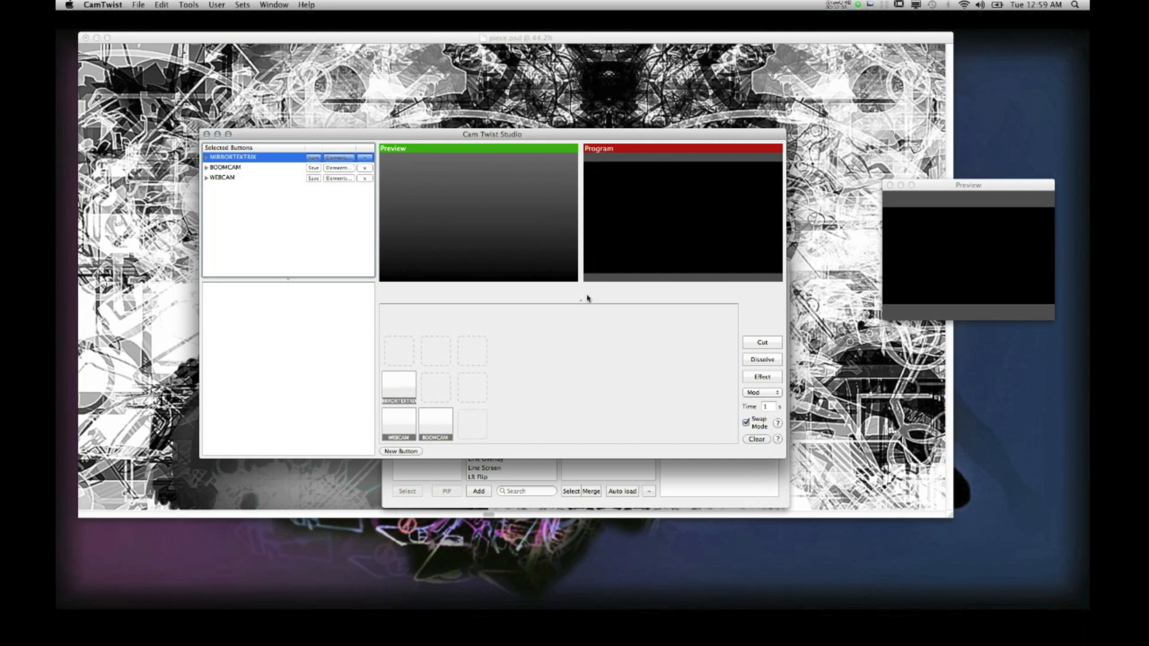
pyautogui.moveTo(998, 188); pyautogui.dragTo(985, 152)
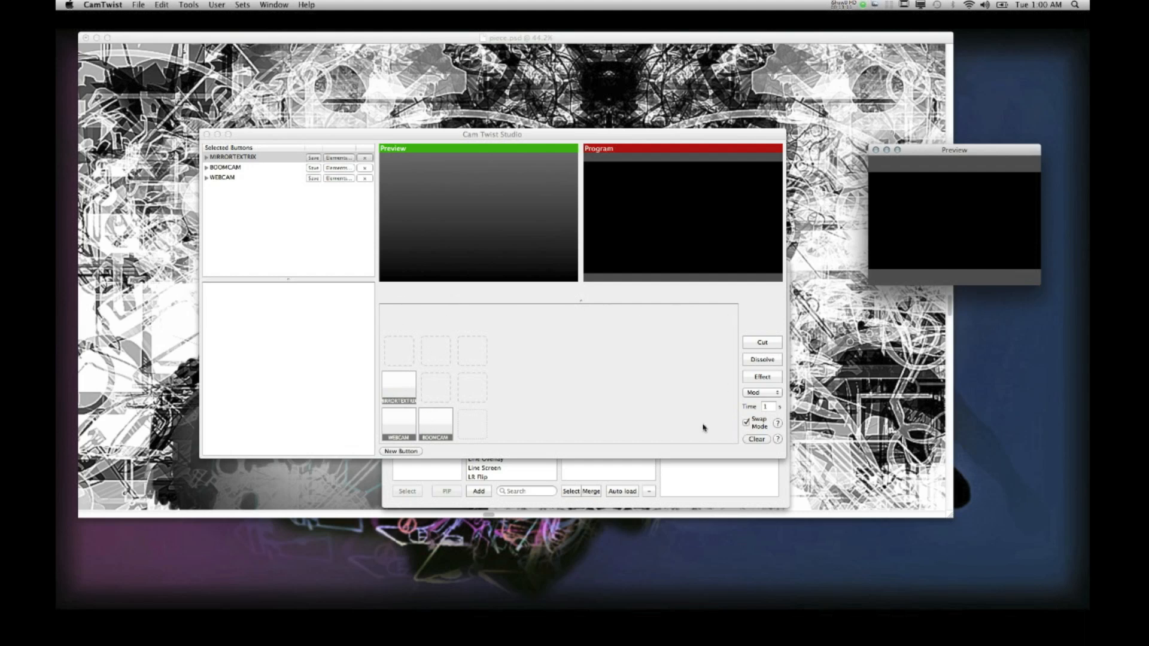
# Show the WEBCAM setup in the Studio preview.
pyautogui.click(398, 435)
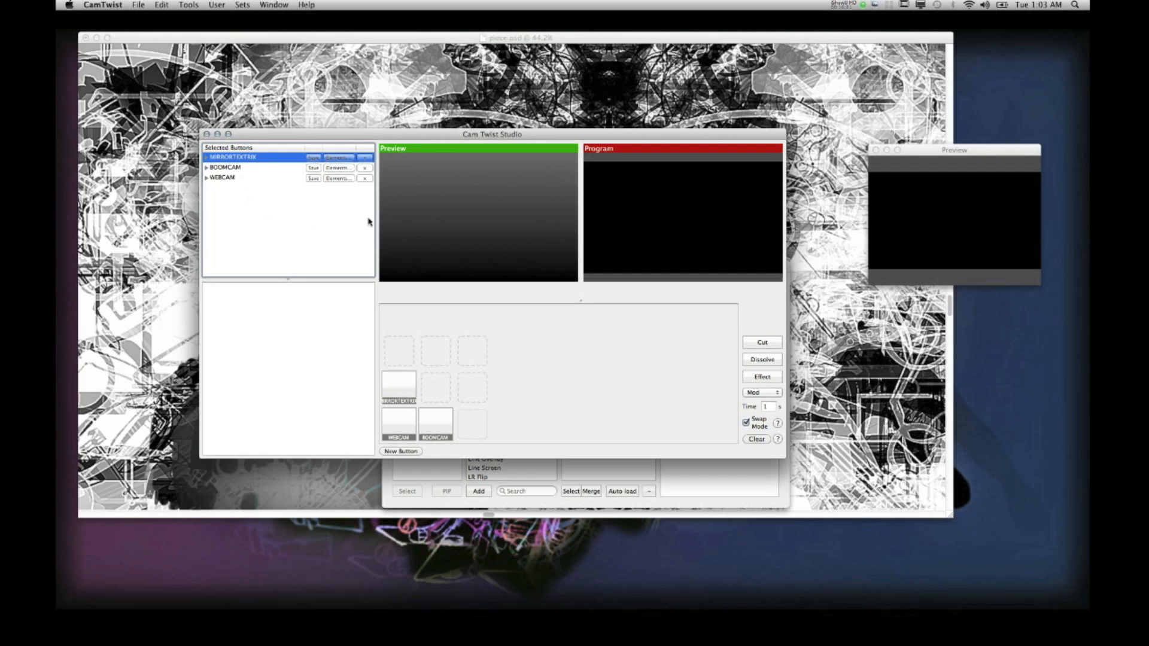
pyautogui.click(304, 164)
pyautogui.click(403, 424)
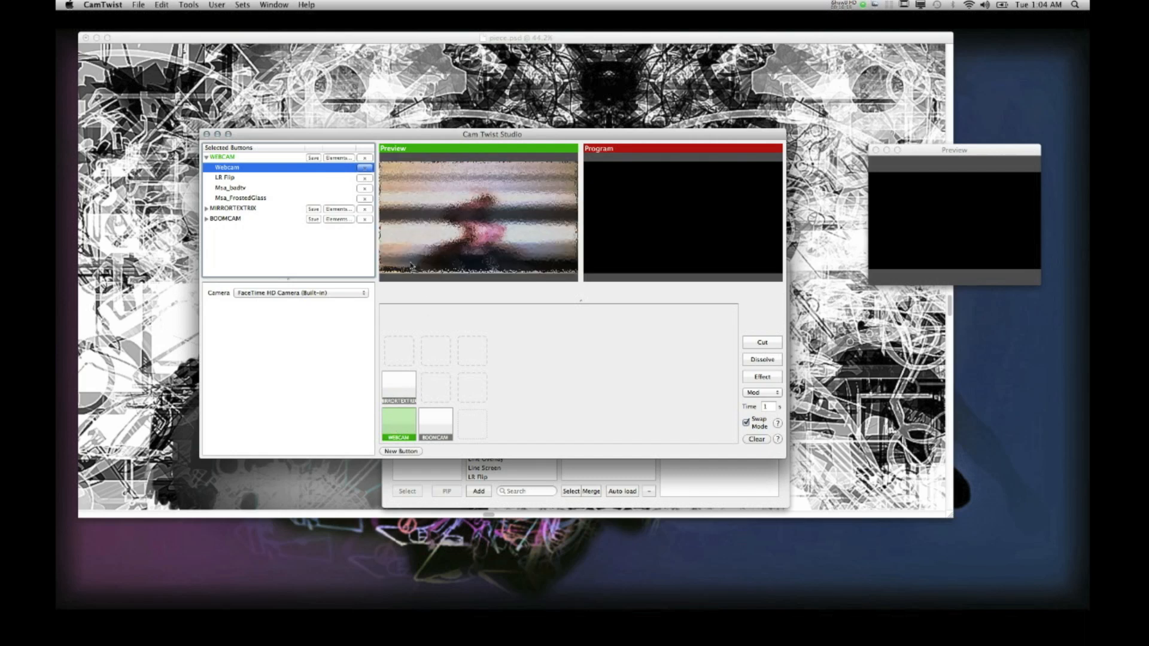
# Examine the settings of the WEBCAM setup's Webcam, LR Flip, Msa_badtv and Msa_FrostedGlass elements, and take the setup out of the preview.
pyautogui.click(235, 158)
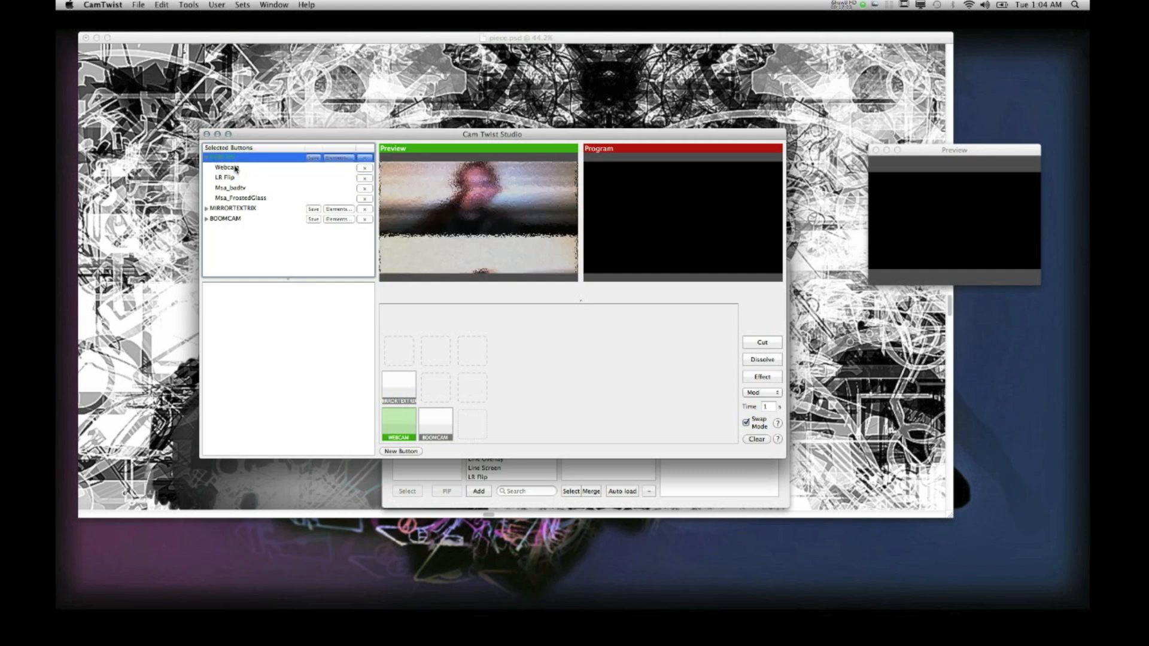
pyautogui.click(233, 168)
pyautogui.click(235, 178)
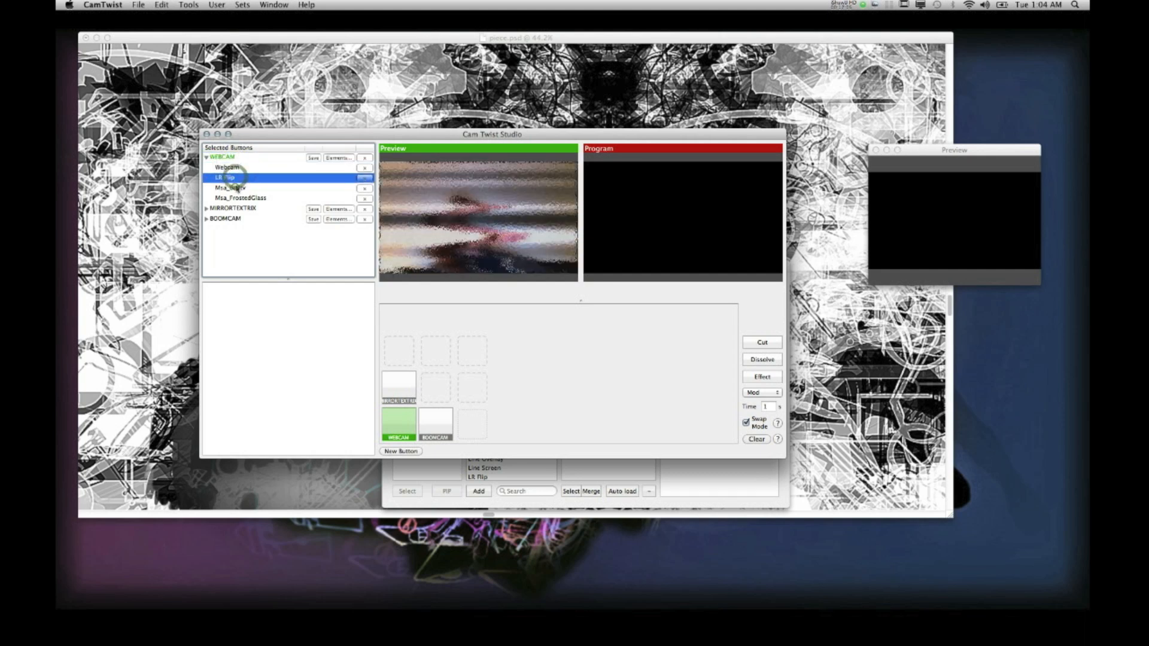
pyautogui.click(236, 187)
pyautogui.click(238, 195)
pyautogui.click(236, 188)
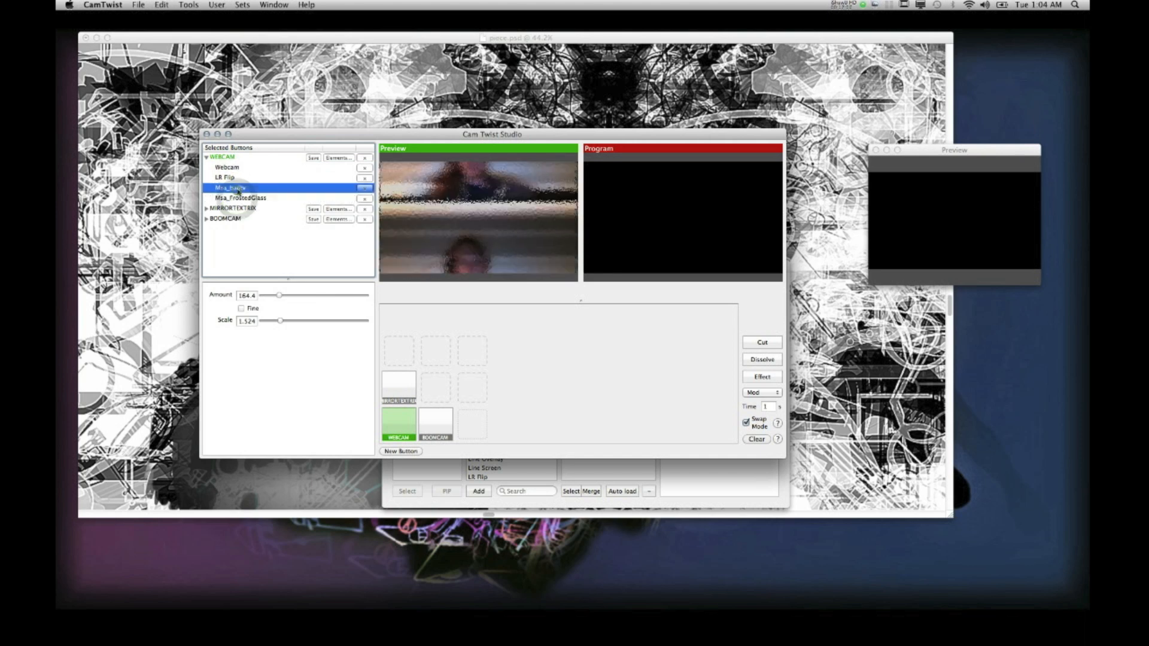
pyautogui.click(234, 177)
pyautogui.click(232, 168)
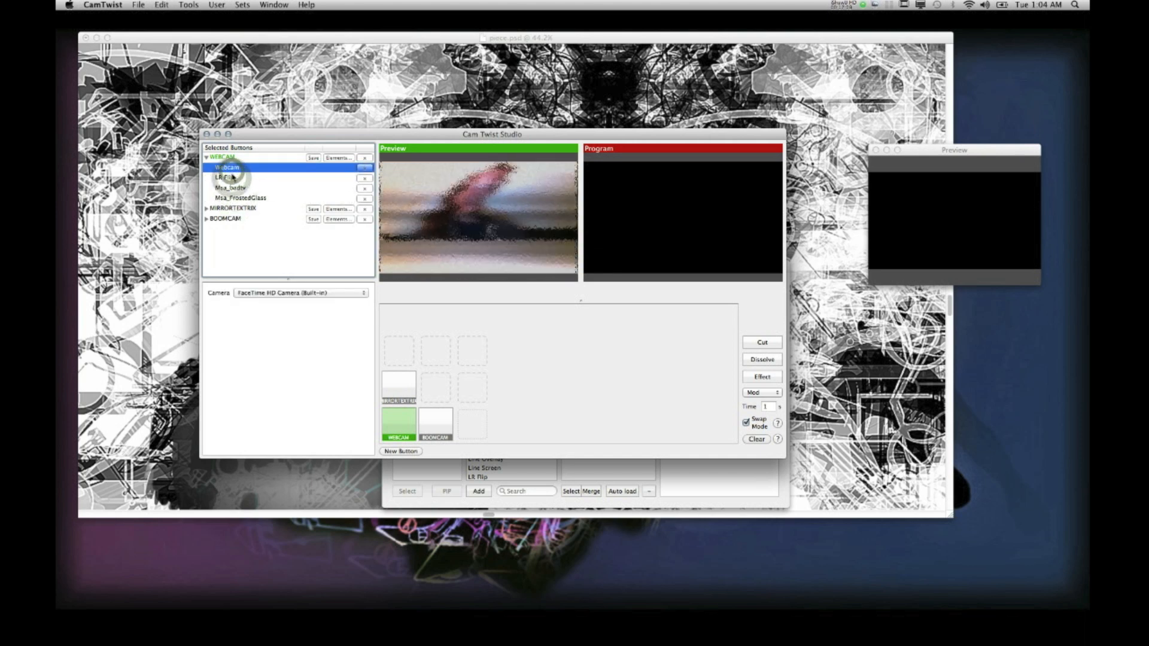
pyautogui.click(234, 177)
pyautogui.click(235, 188)
pyautogui.click(238, 198)
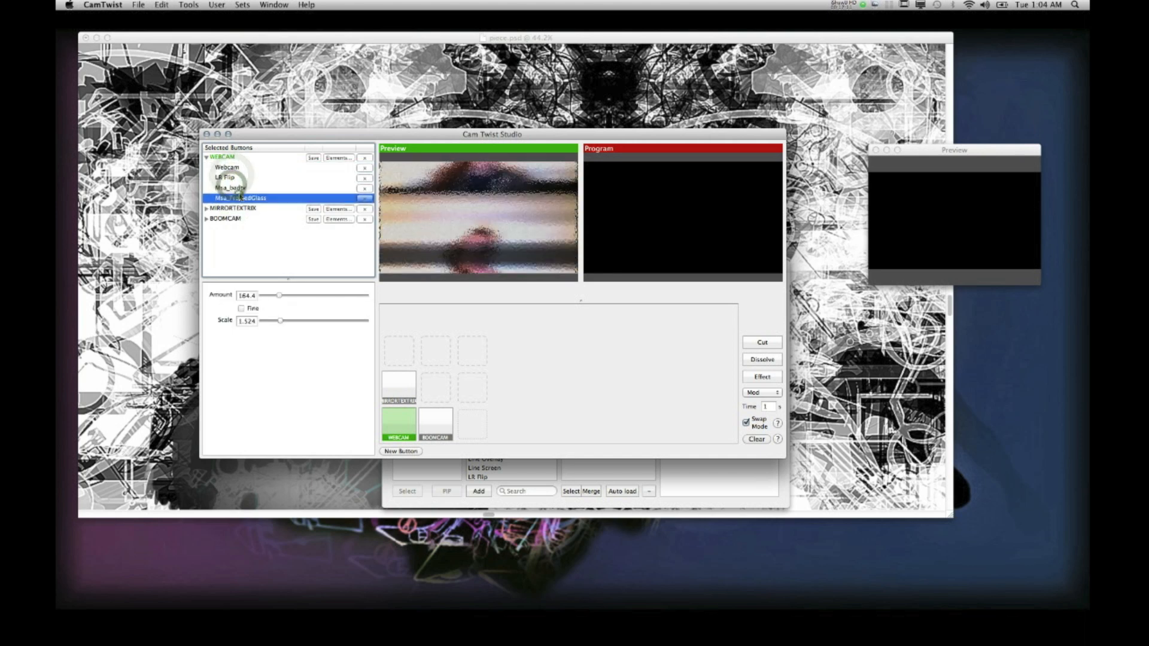
pyautogui.click(207, 158)
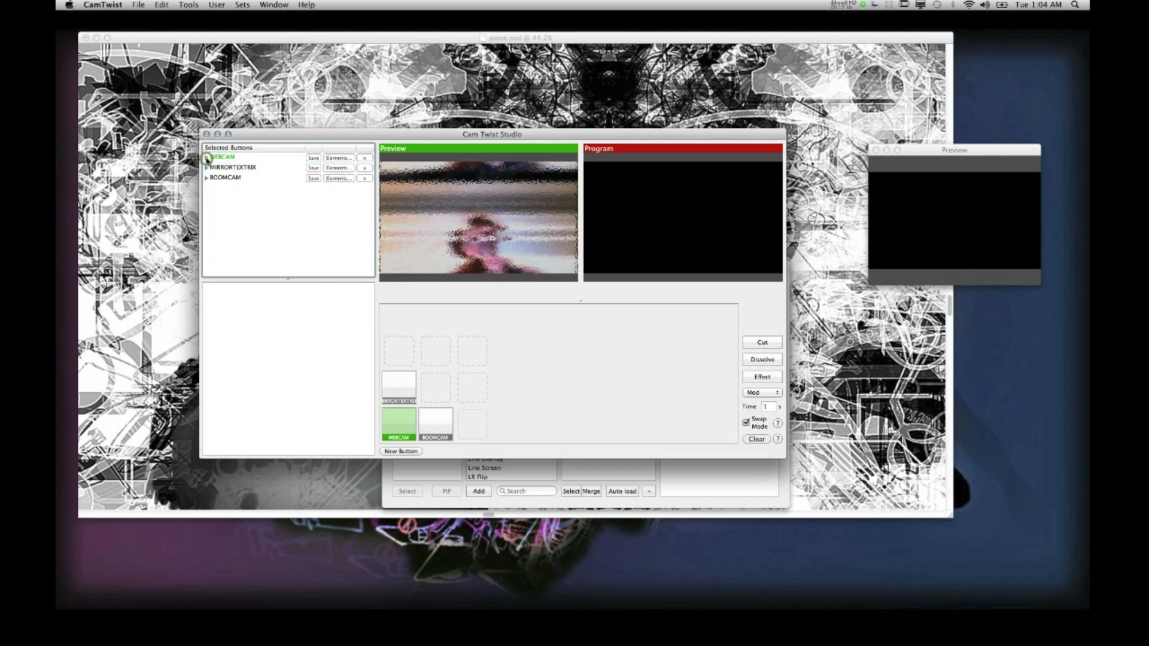
pyautogui.click(403, 422)
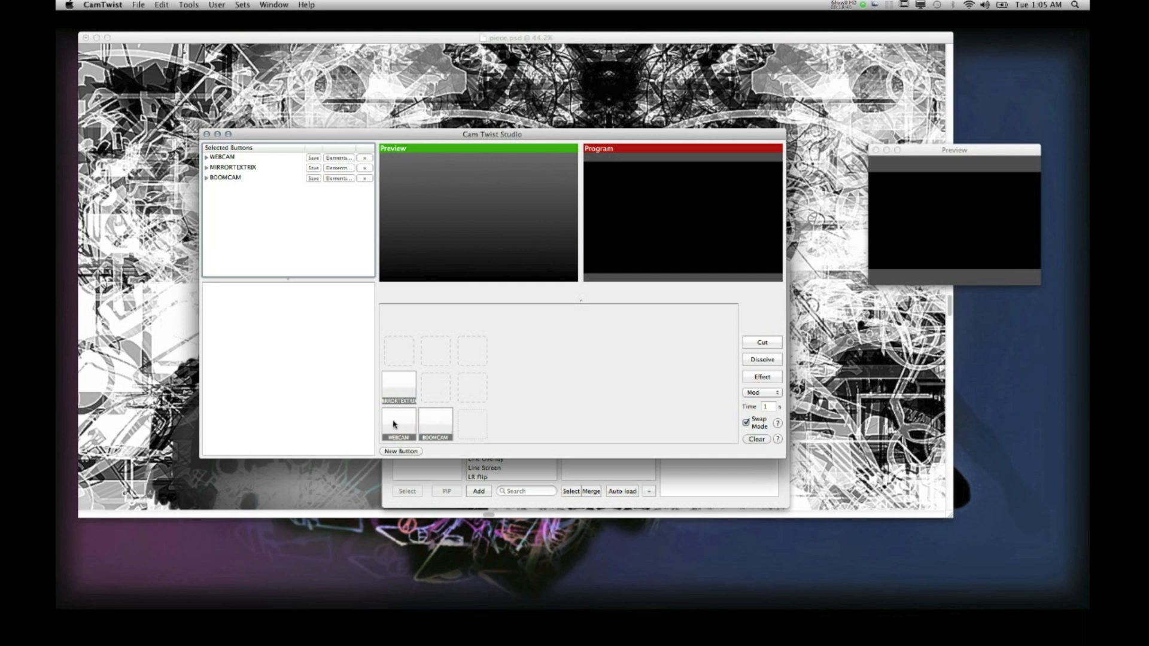
# Preview the BOOMCAM setup, remove its second LR Flip effect, and take the setup out of the preview.
pyautogui.click(440, 426)
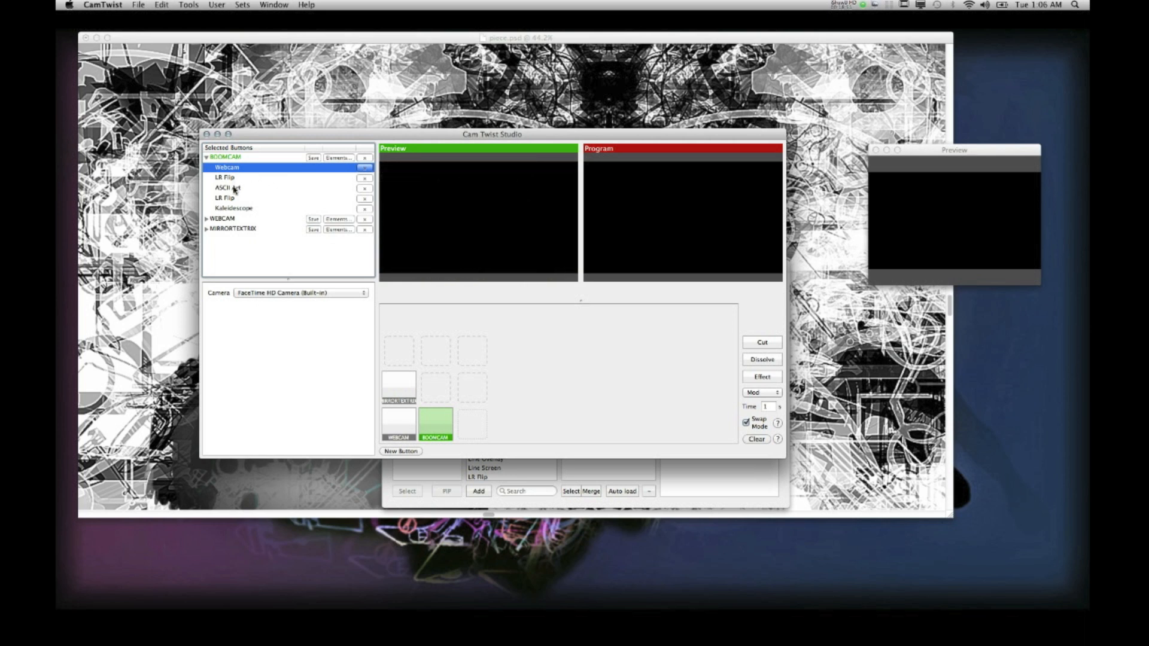
pyautogui.click(234, 200)
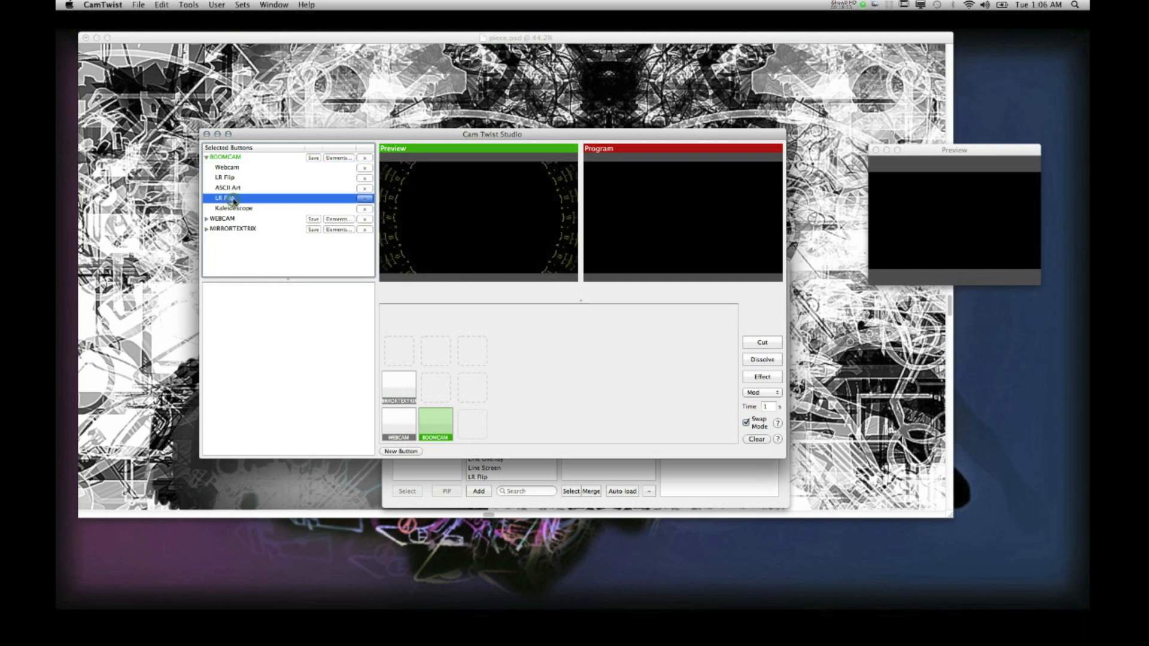
pyautogui.click(365, 200)
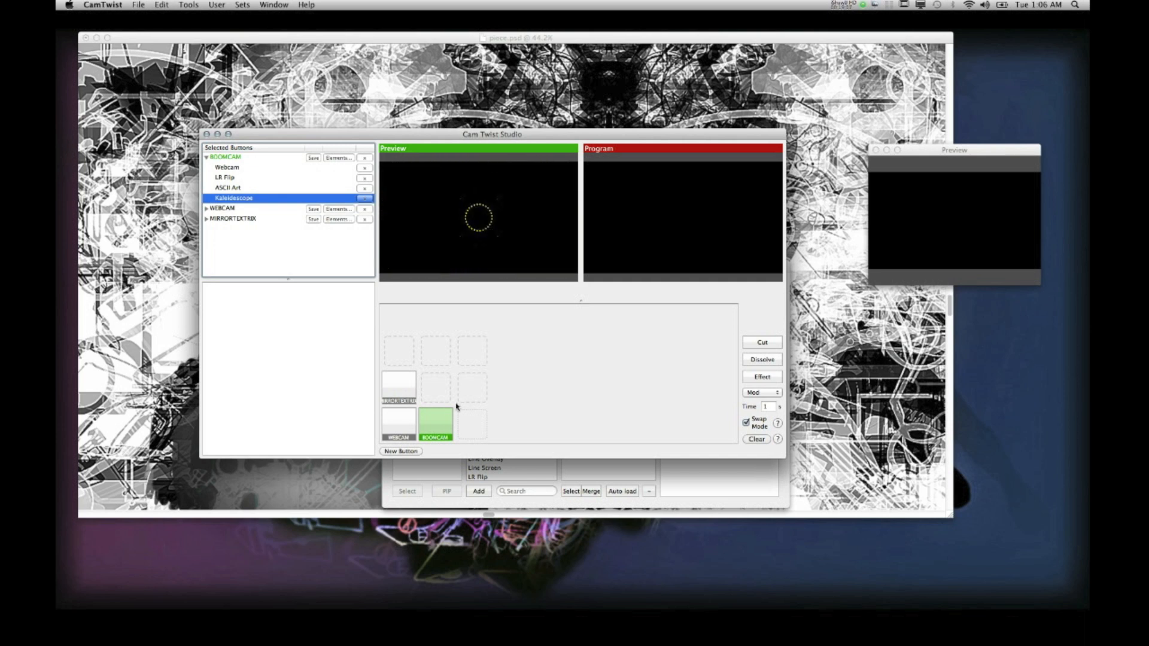
pyautogui.click(446, 429)
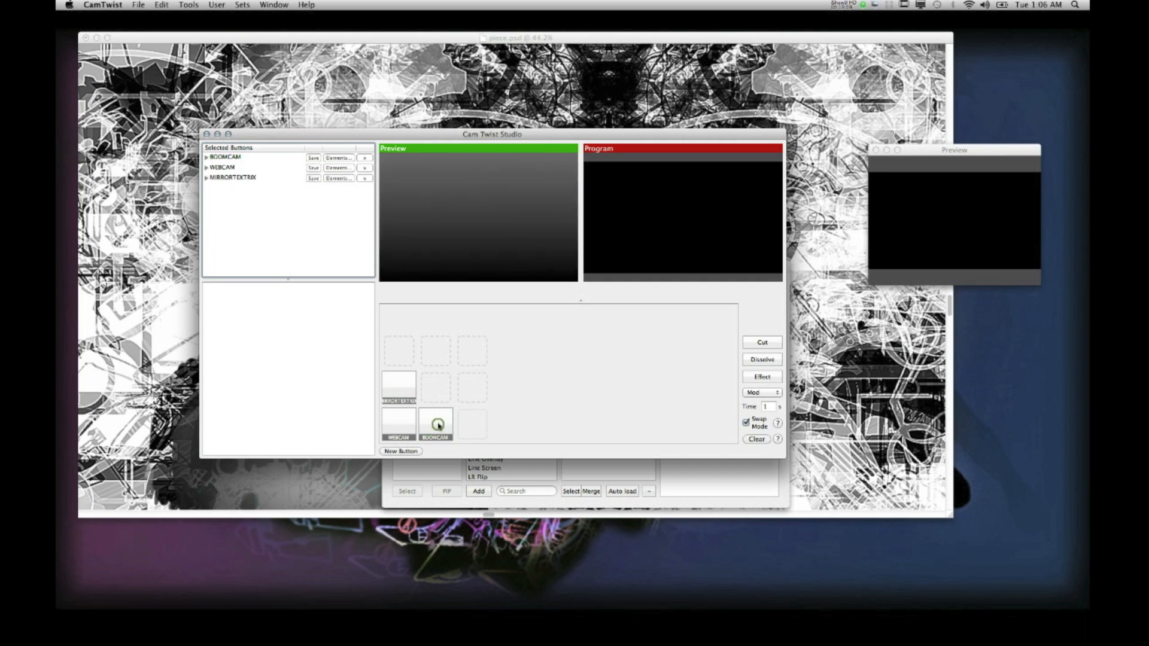
# Preview the MIRRORTEXTRIX setup alone and layered with WEBCAM, and try switching between the setups.
pyautogui.click(400, 383)
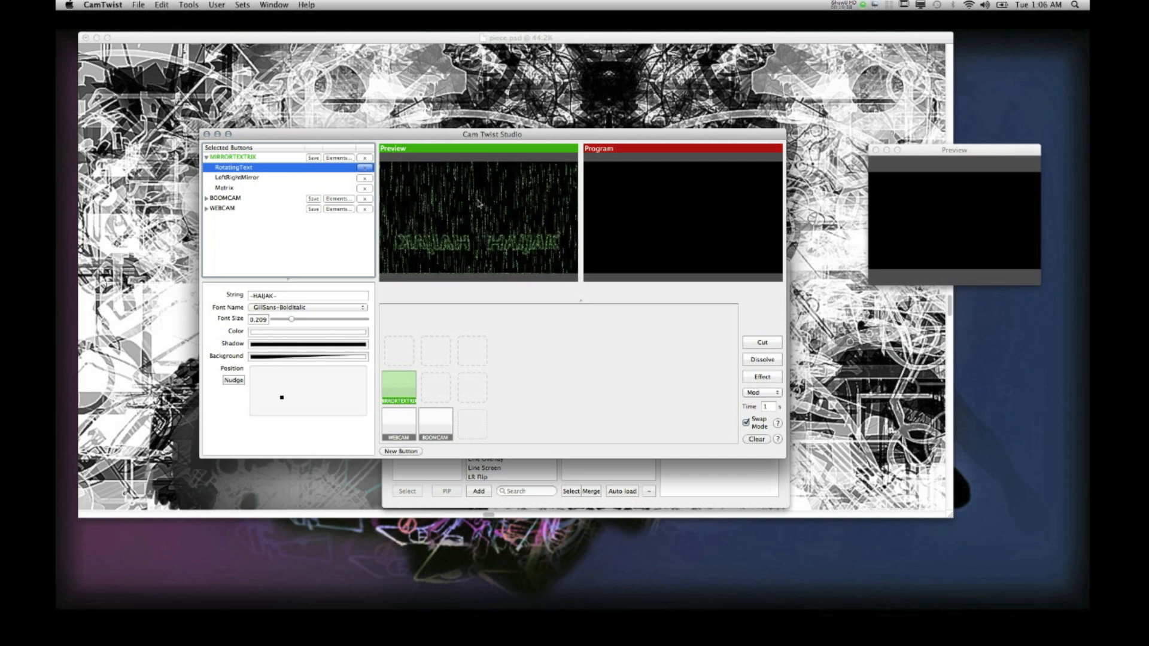
pyautogui.click(399, 384)
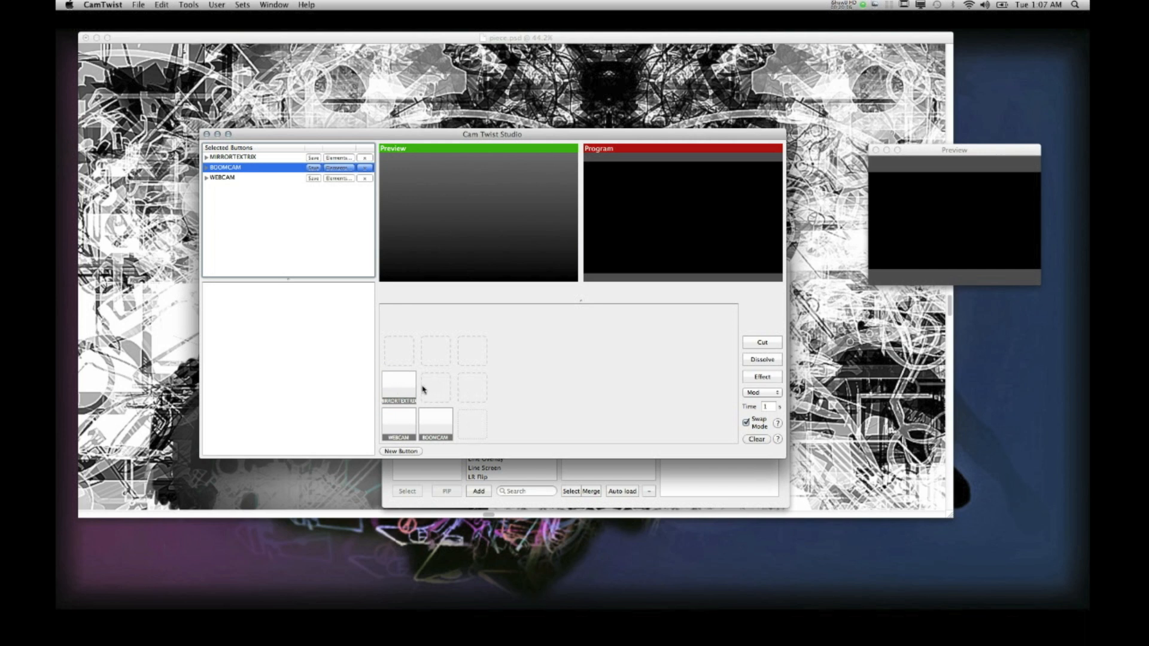
pyautogui.click(401, 388)
pyautogui.click(400, 421)
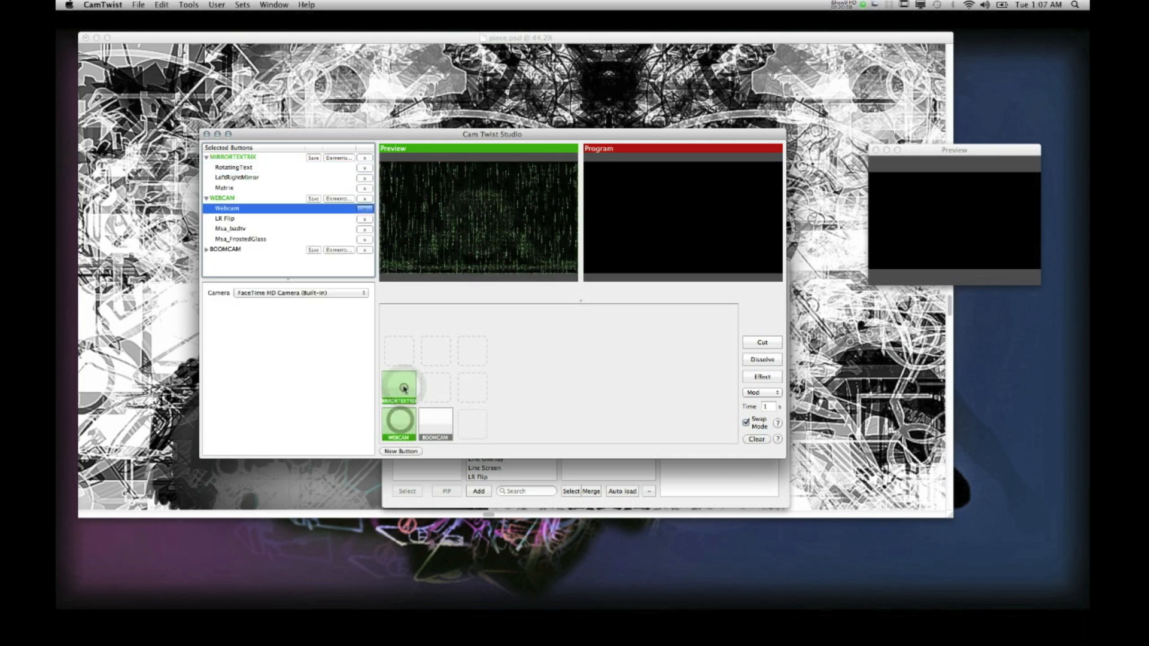
pyautogui.click(402, 389)
pyautogui.click(432, 423)
pyautogui.click(404, 423)
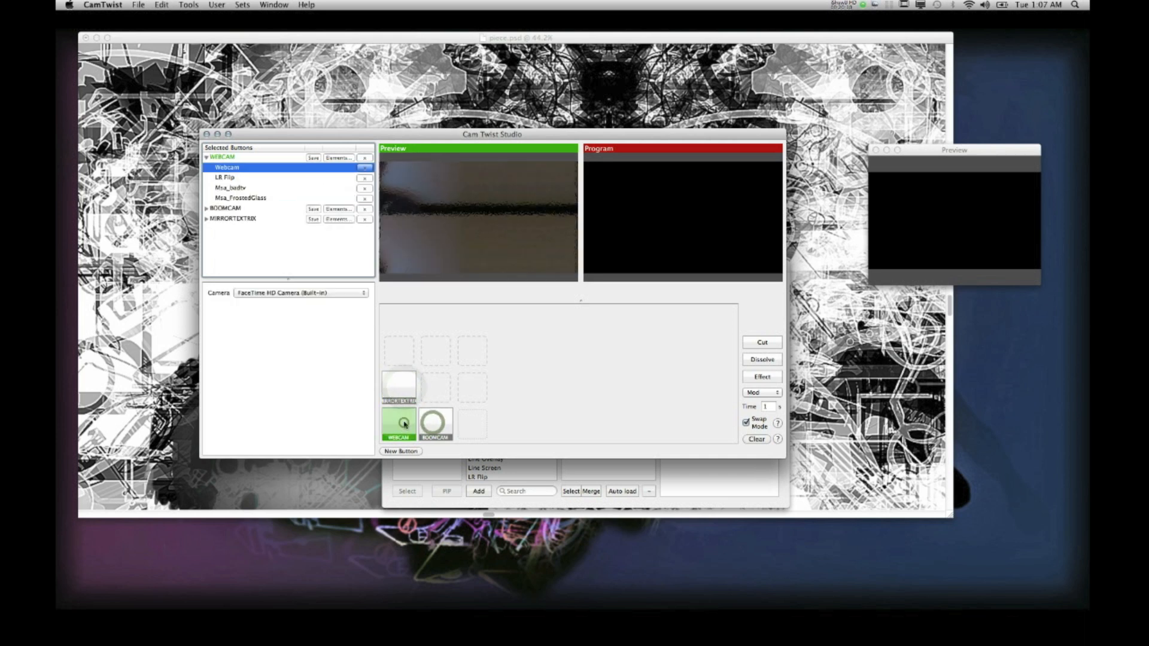
pyautogui.click(401, 388)
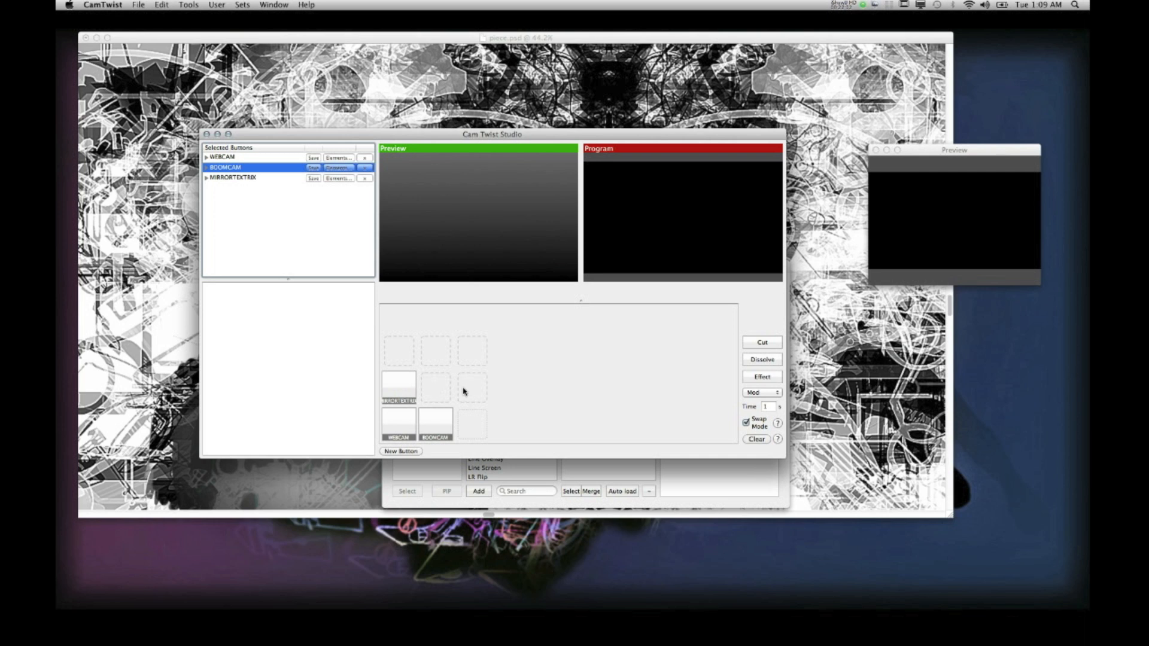
# Create a new Studio button and name it COREL_CAP.
pyautogui.click(401, 452)
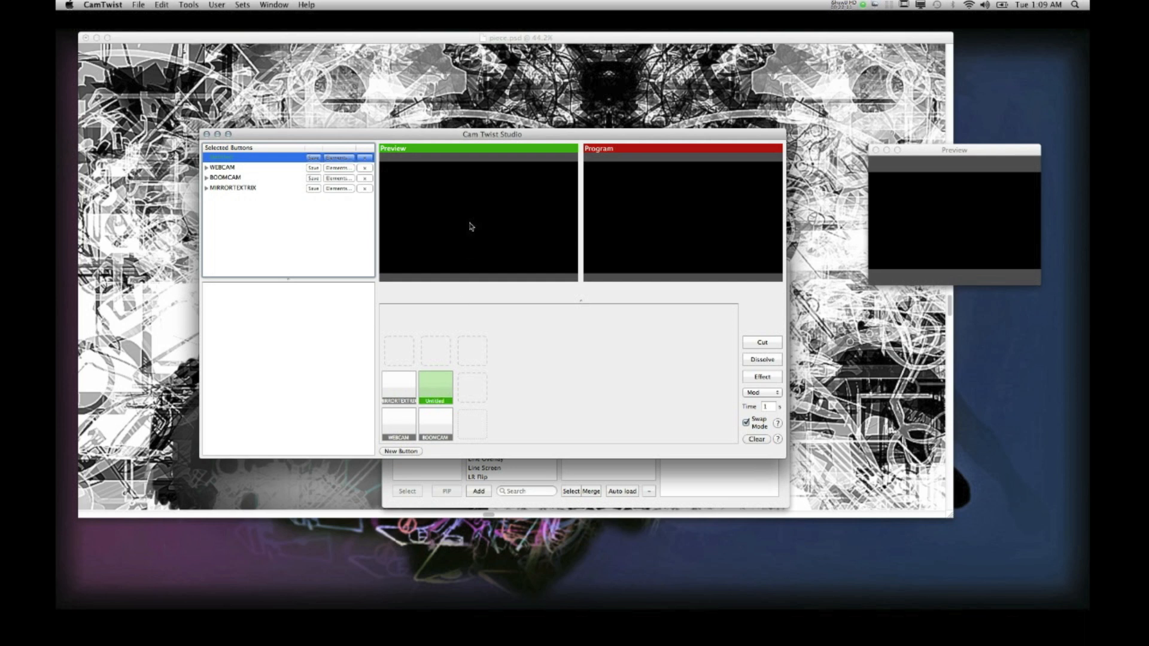
pyautogui.doubleClick(222, 158)
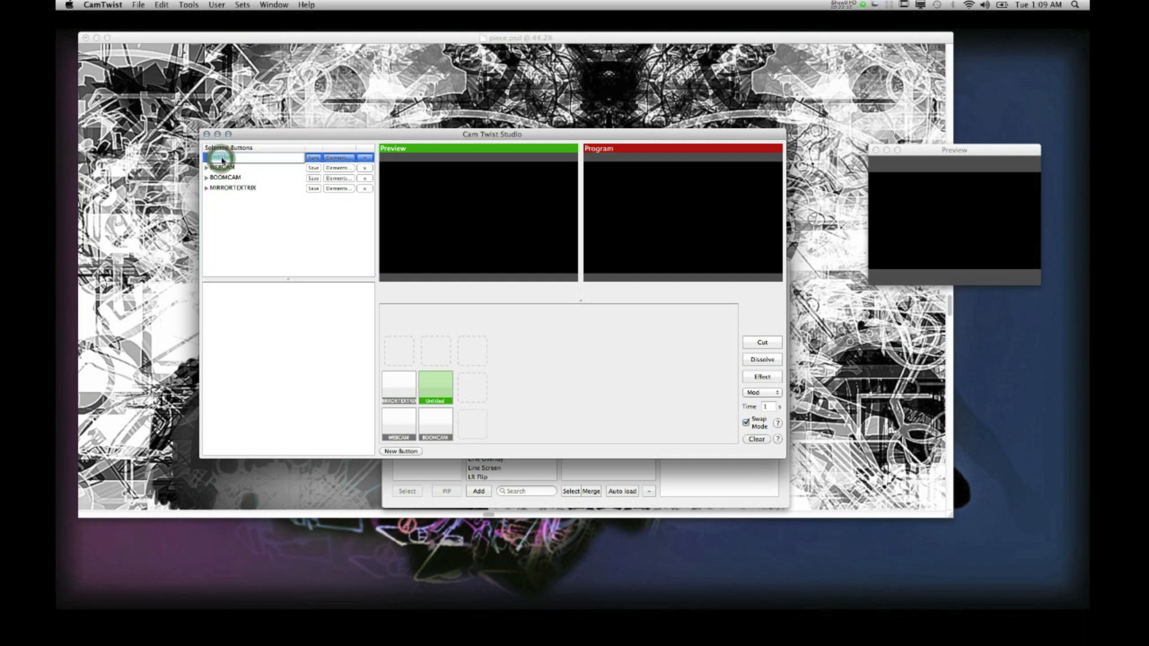
pyautogui.write('C')
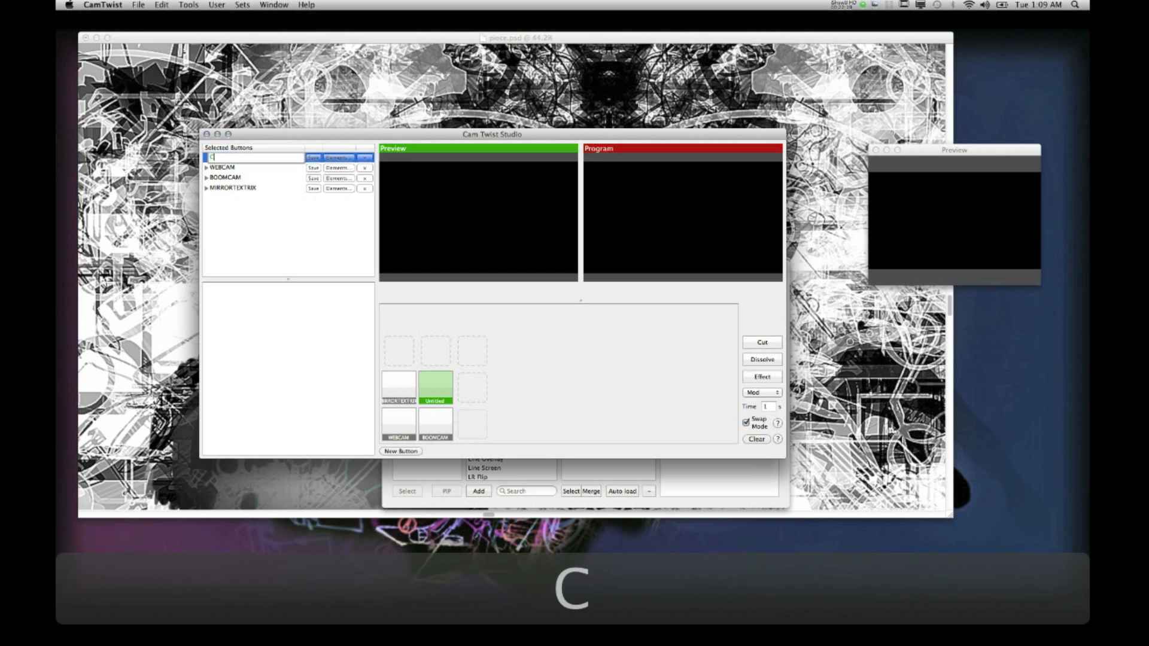
pyautogui.write('OREL_CAP')
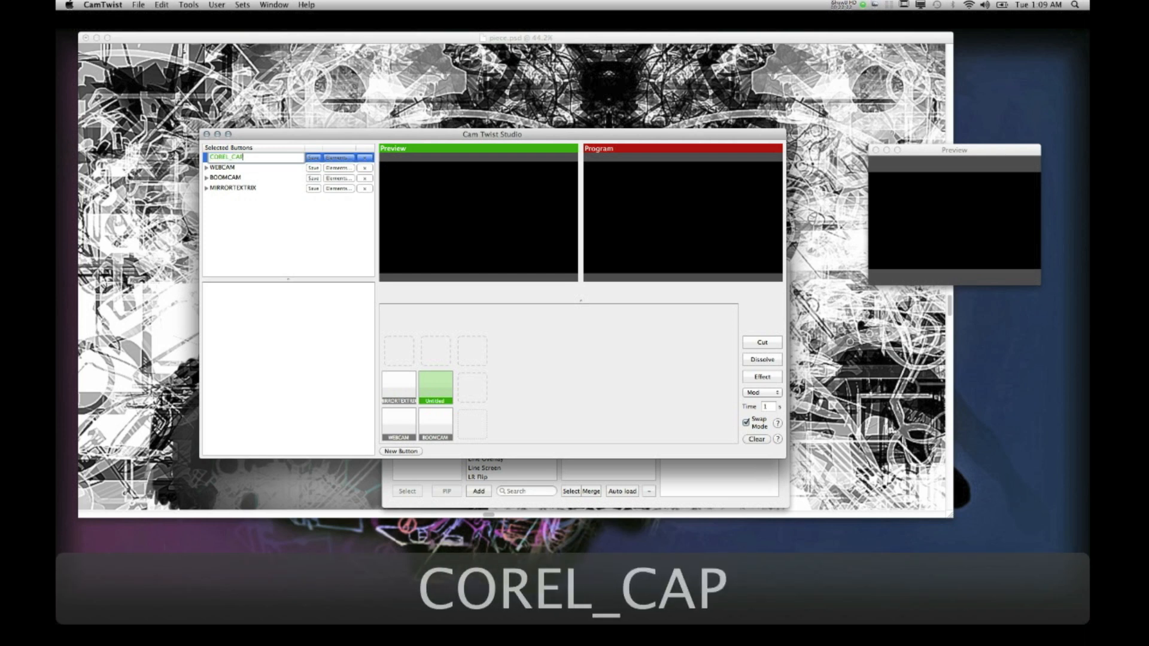
pyautogui.press('Return')
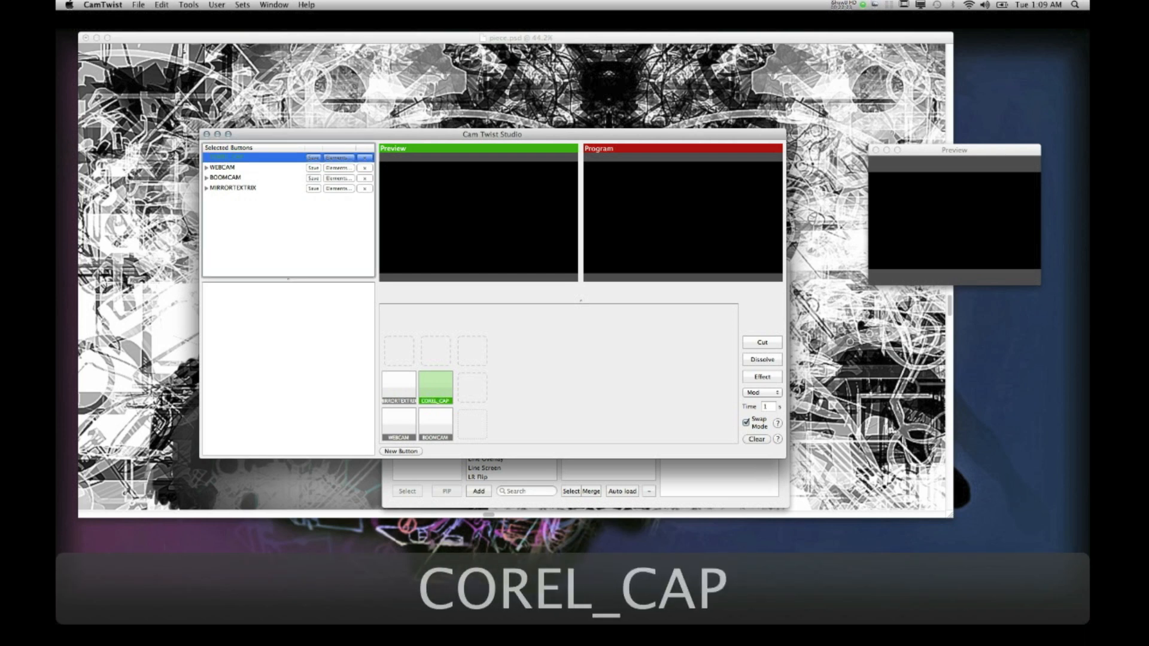
# Move the COREL_CAP button one slot to the right in the button grid and select its entry among the selected buttons.
pyautogui.moveTo(436, 391); pyautogui.dragTo(470, 390)
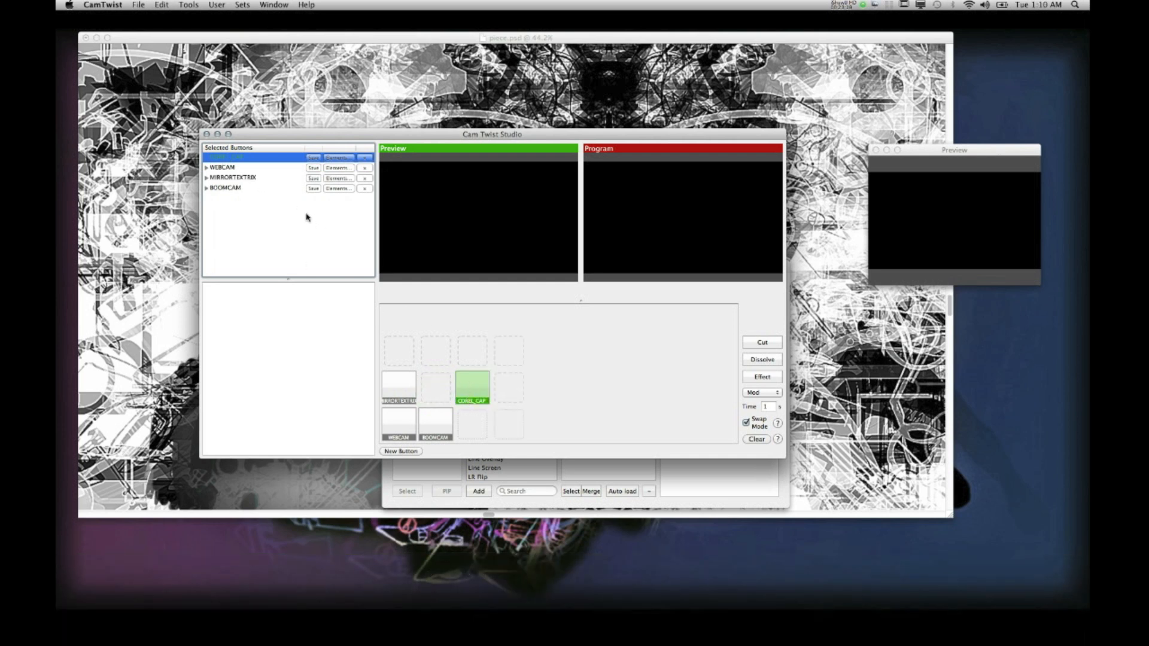
pyautogui.click(264, 240)
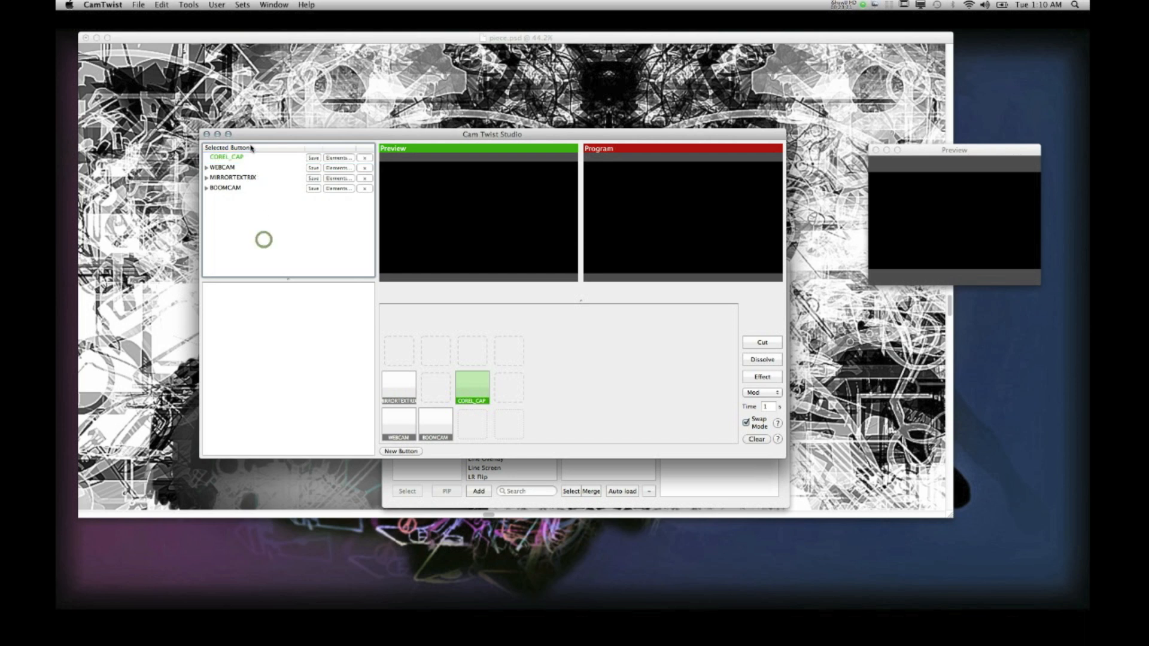
pyautogui.click(247, 158)
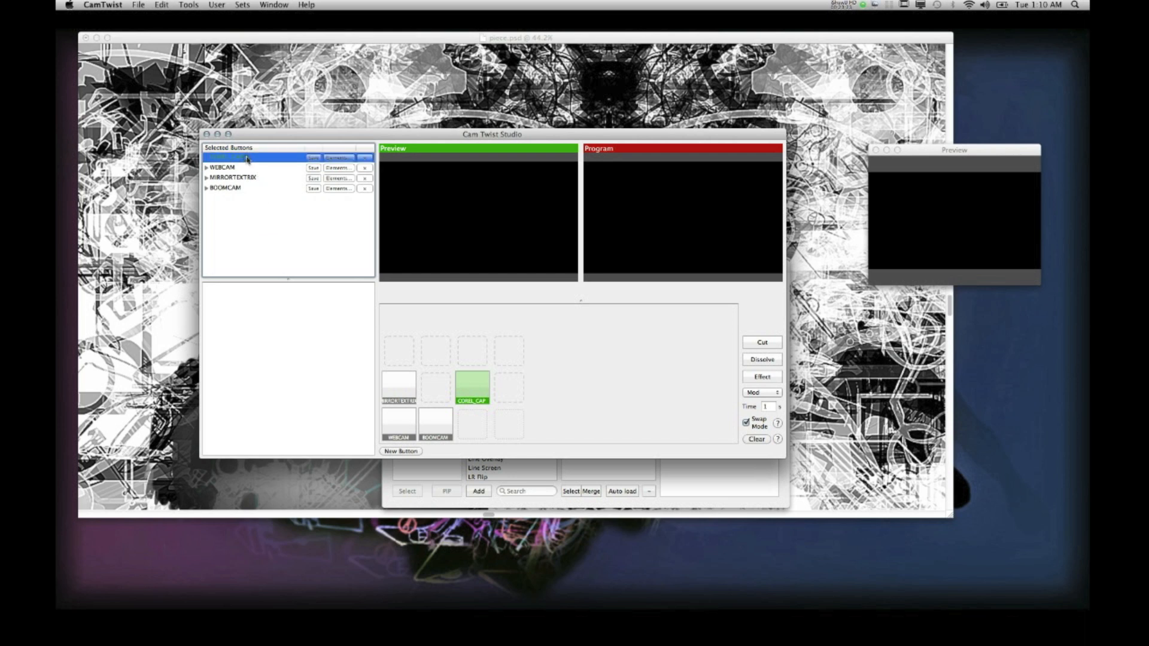
# Add the Desktop+ source to the COREL_CAP button and close its element library.
pyautogui.click(336, 159)
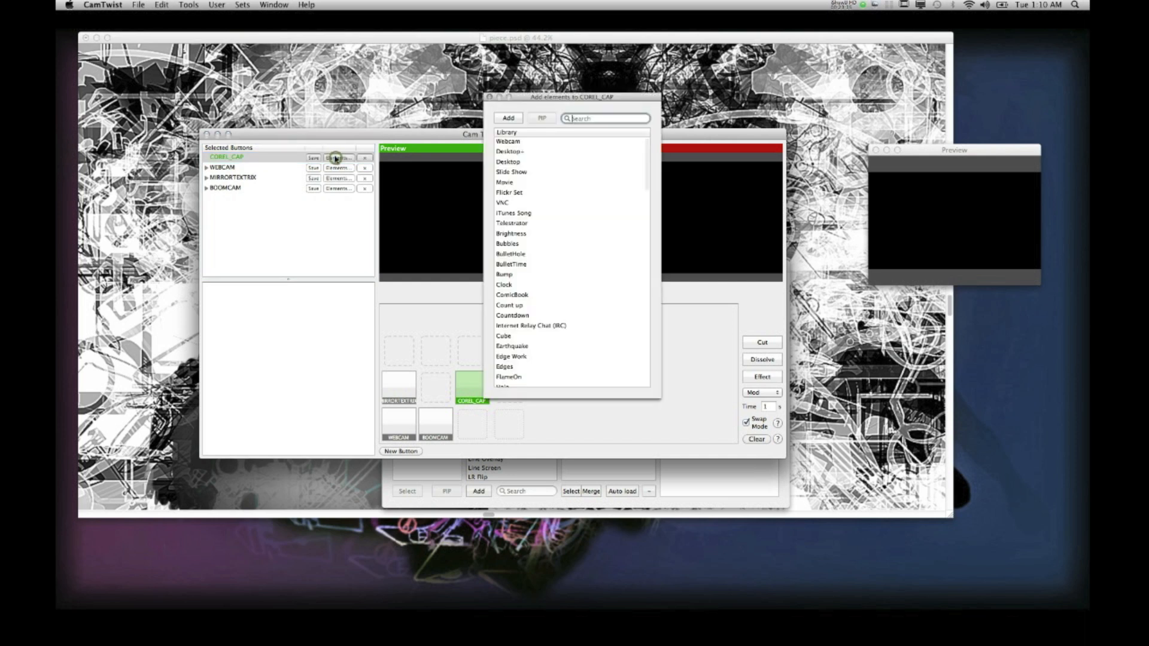
pyautogui.moveTo(532, 100); pyautogui.dragTo(568, 172)
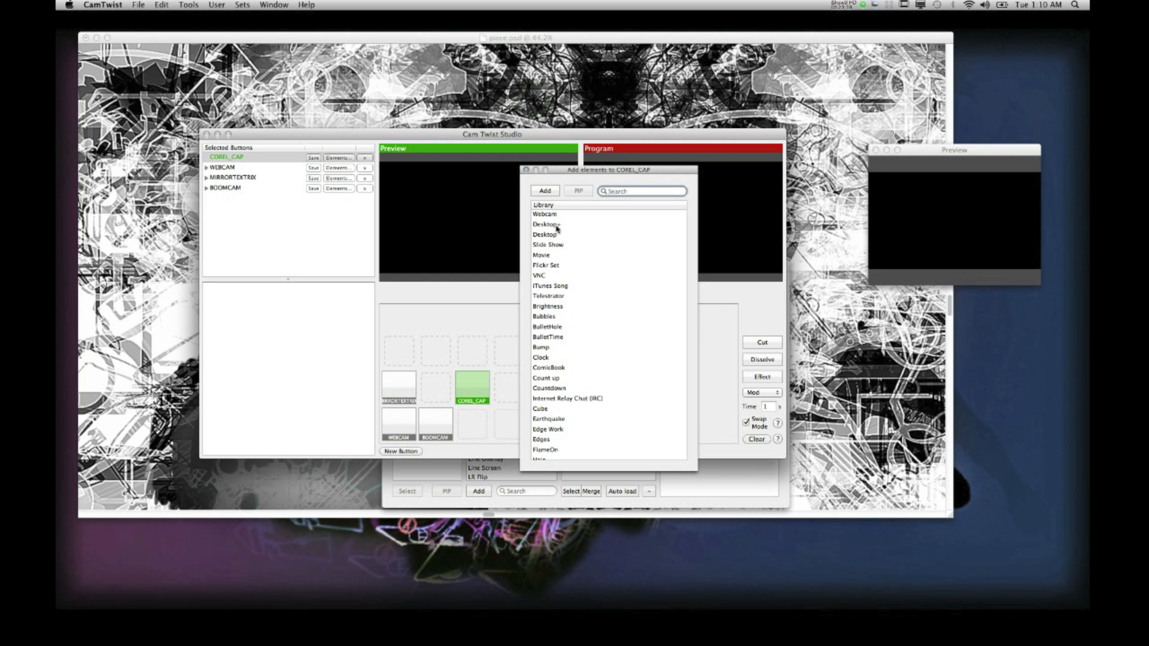
pyautogui.click(560, 225)
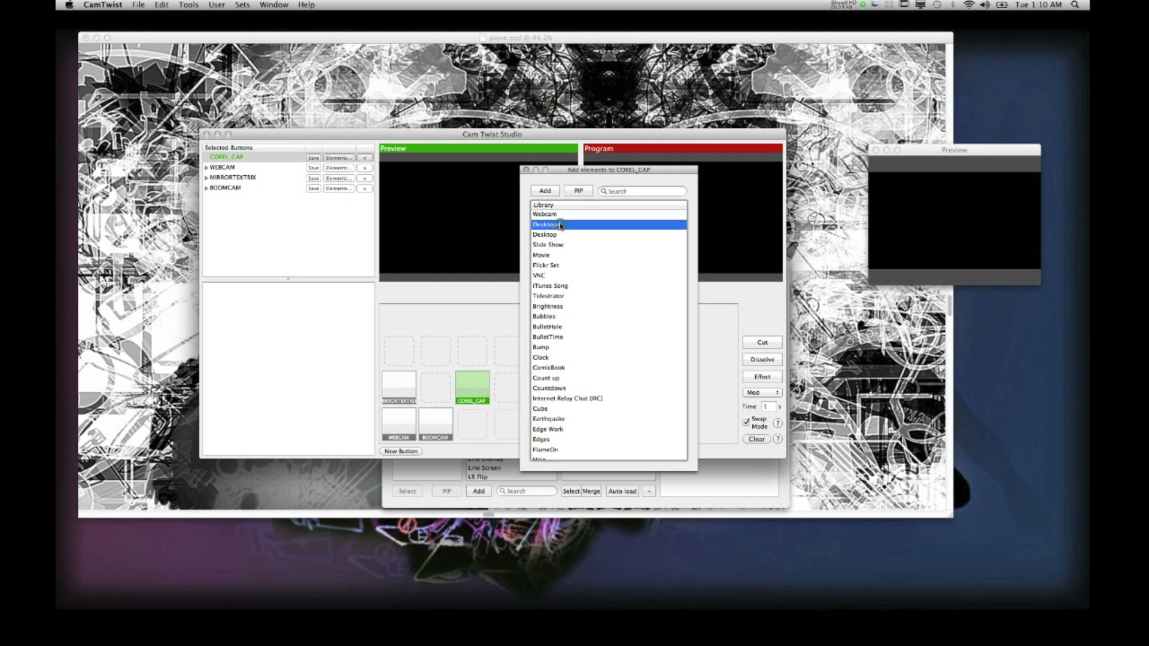
pyautogui.click(546, 191)
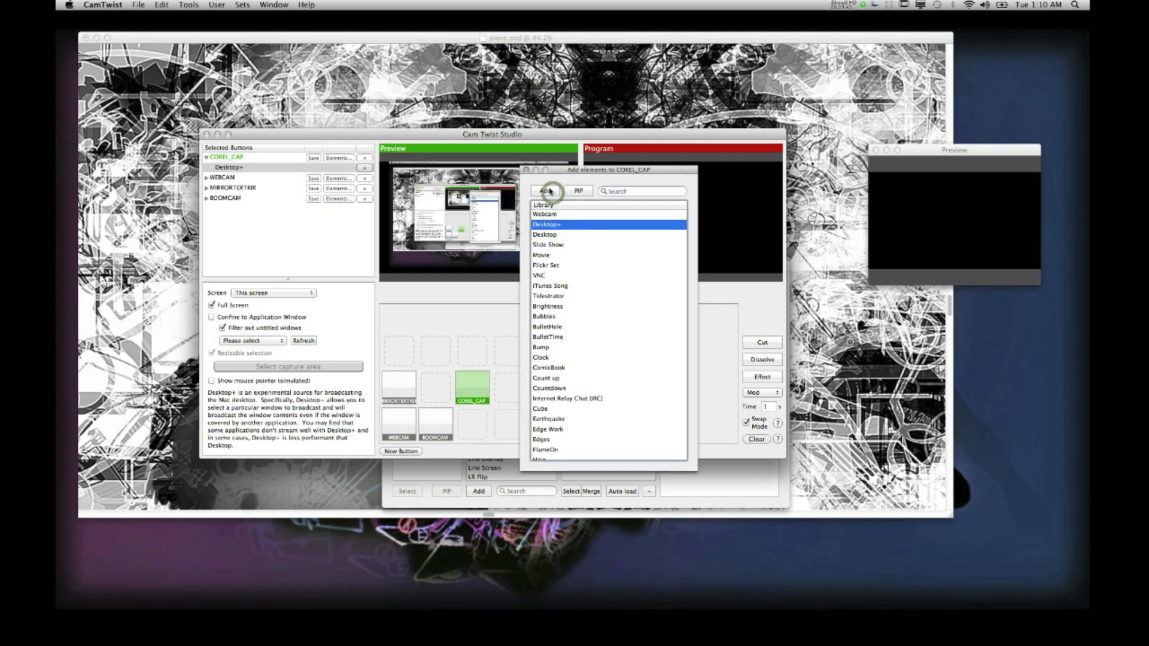
pyautogui.click(526, 170)
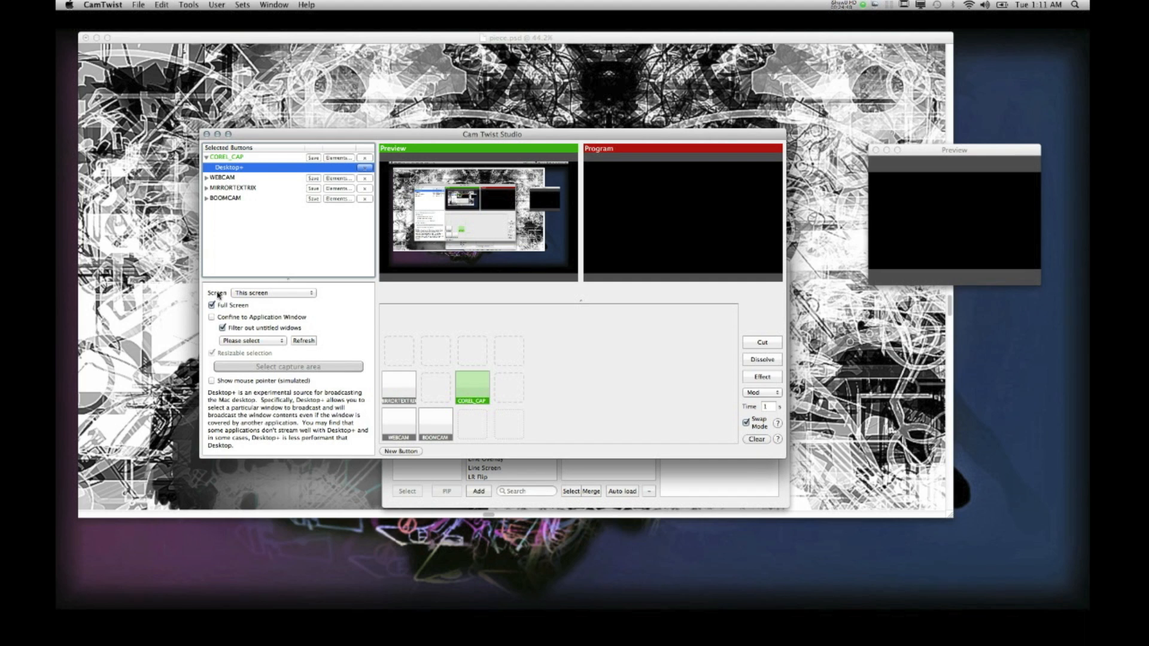
pyautogui.click(248, 293)
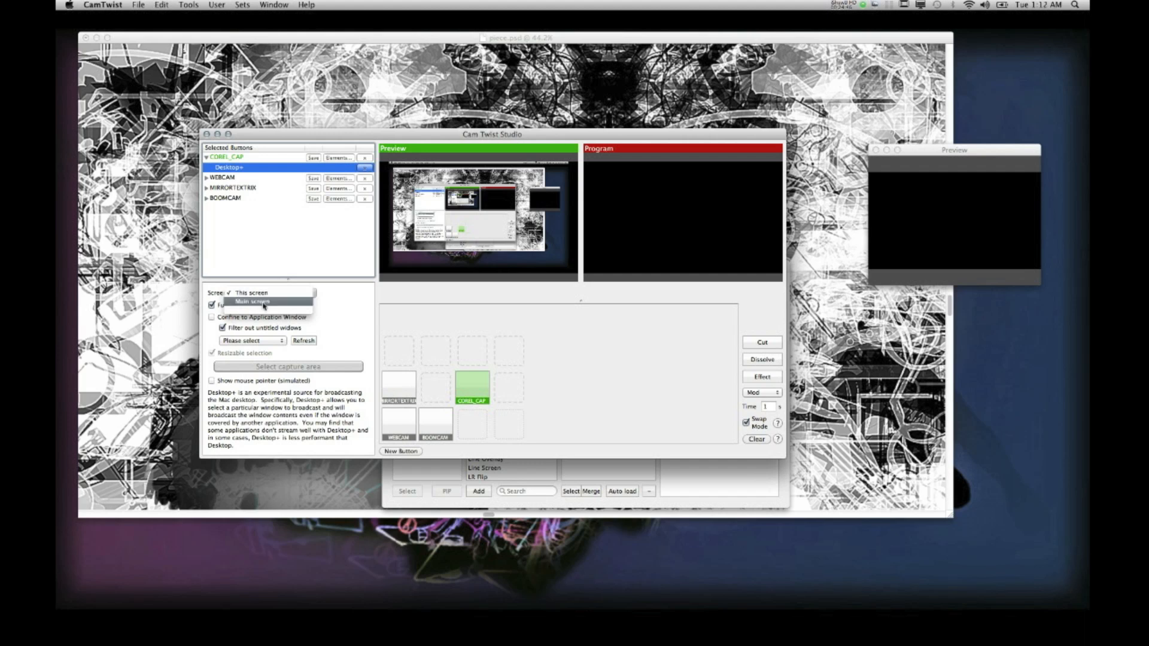
pyautogui.click(358, 290)
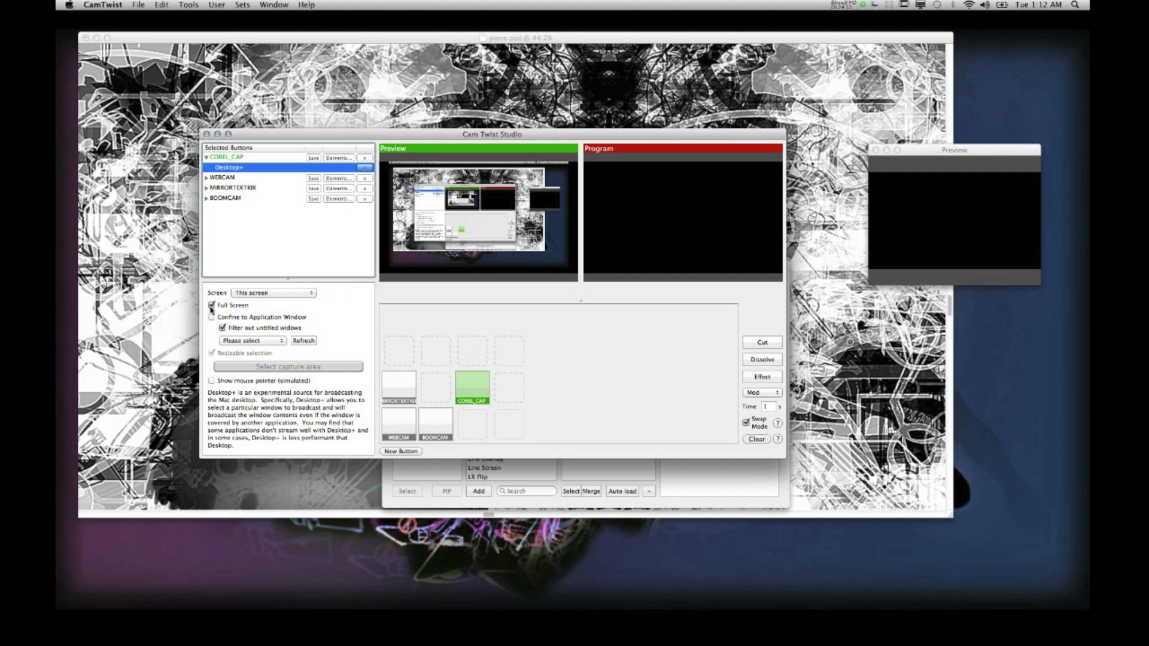
pyautogui.click(212, 306)
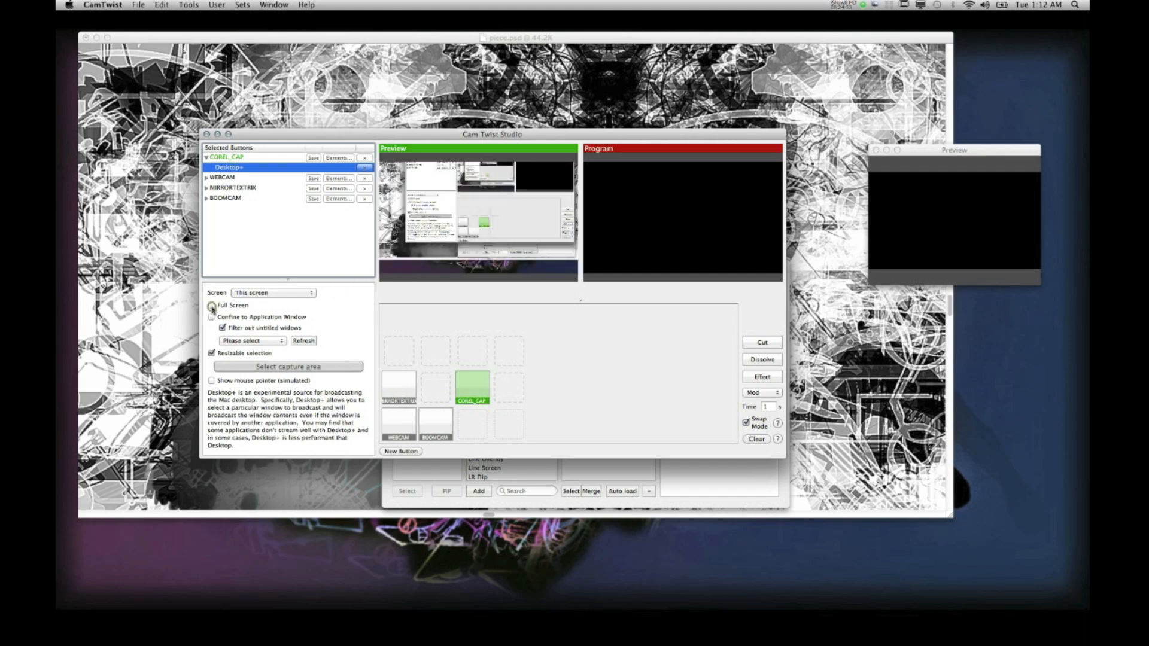
pyautogui.click(211, 306)
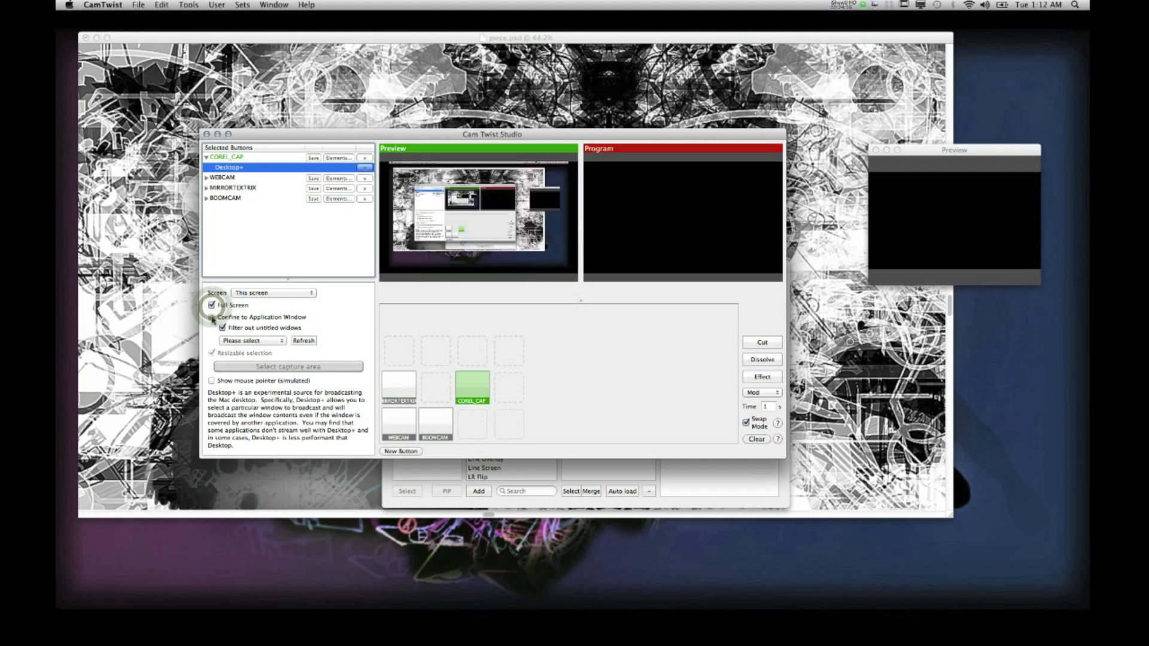
# Confine the Desktop+ capture to the Corel Painter 12 window showing piece.psd, keeping untitled windows filtered out.
pyautogui.click(212, 317)
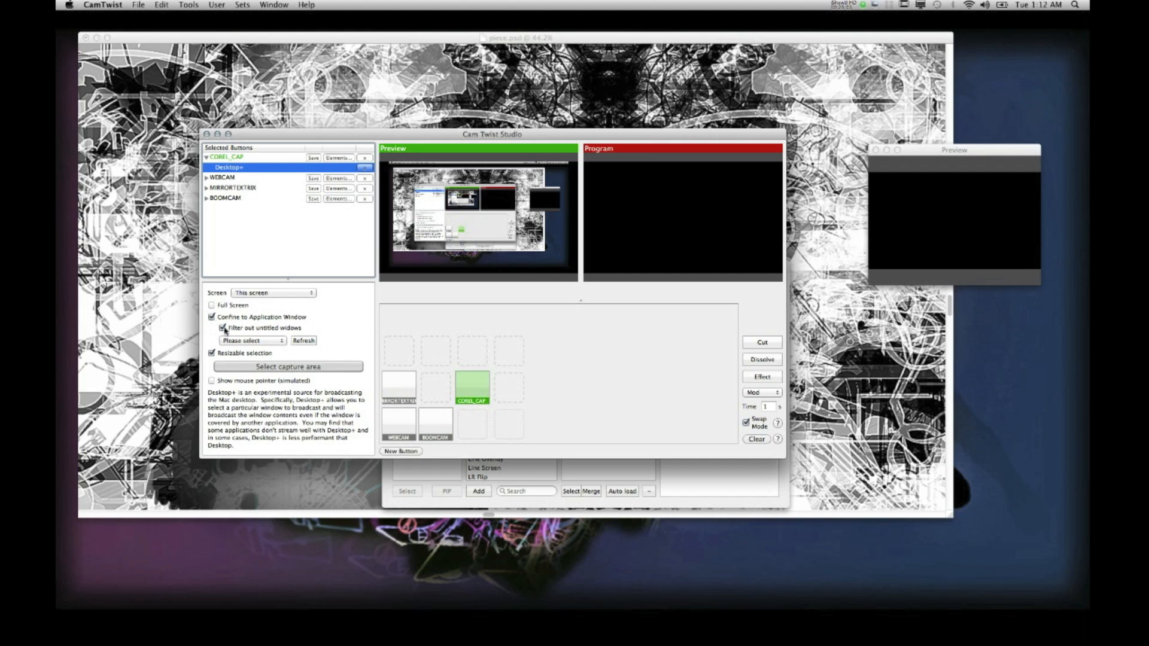
pyautogui.click(221, 329)
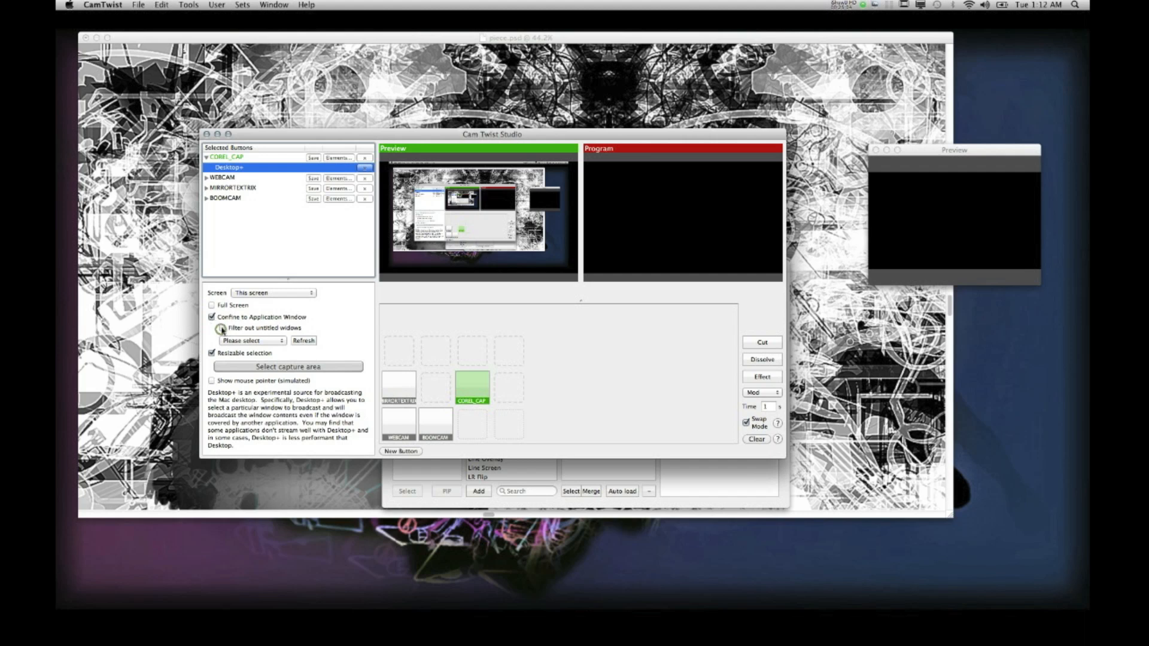
pyautogui.click(279, 341)
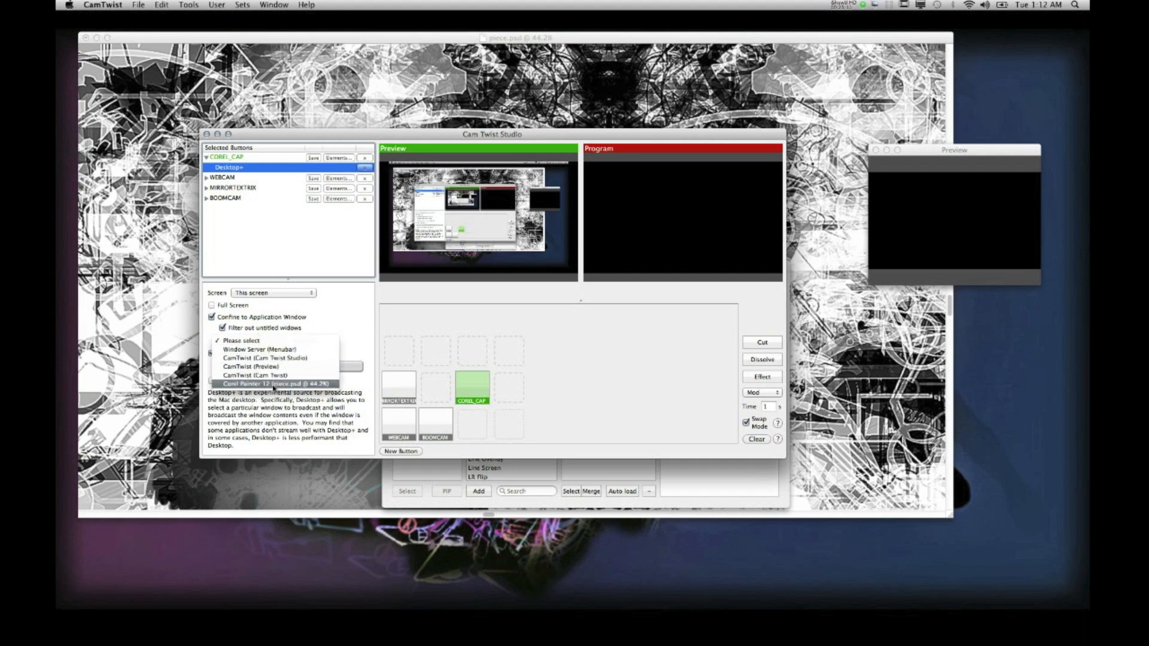
pyautogui.click(273, 384)
pyautogui.click(303, 341)
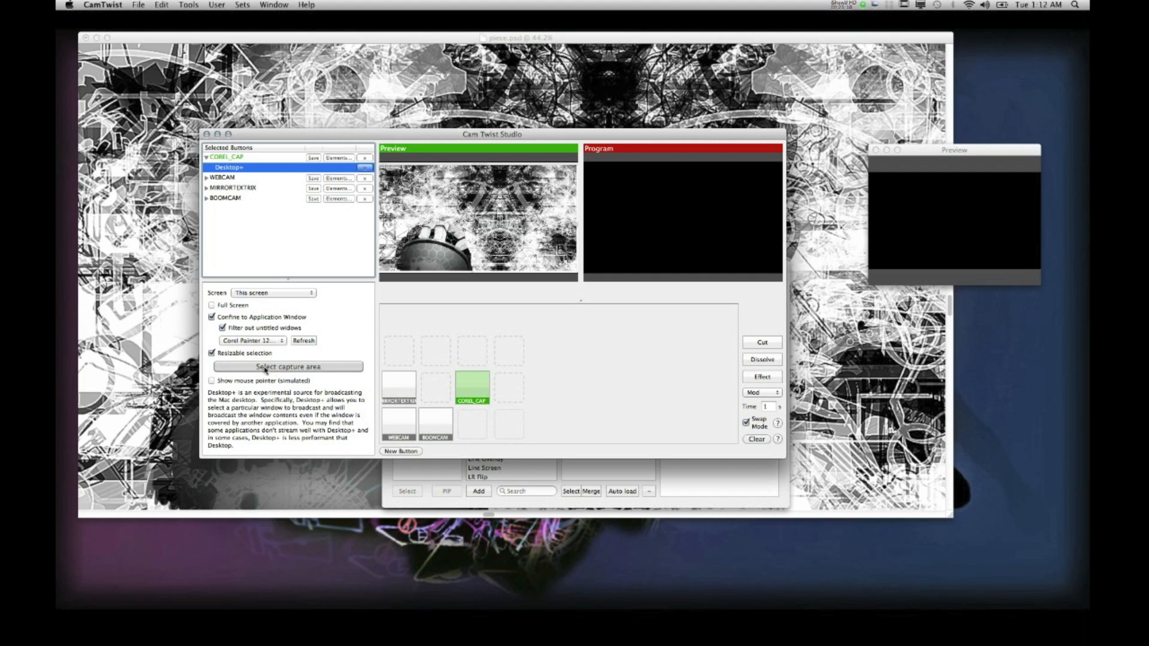
# Crop the capture area to the artwork inside the piece.psd window, excluding its title bar and scroll bars, and finish selecting.
pyautogui.click(295, 369)
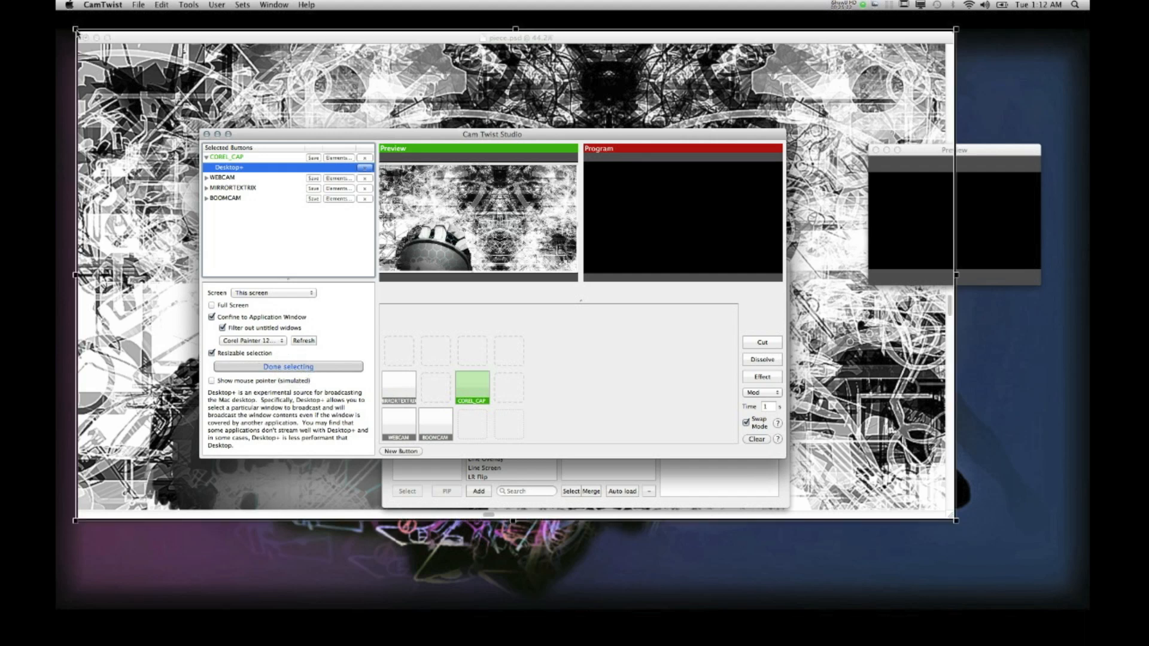
pyautogui.moveTo(78, 33)
pyautogui.mouseDown()
pyautogui.moveTo(60, 14)
pyautogui.moveTo(82, 47)
pyautogui.mouseUp()
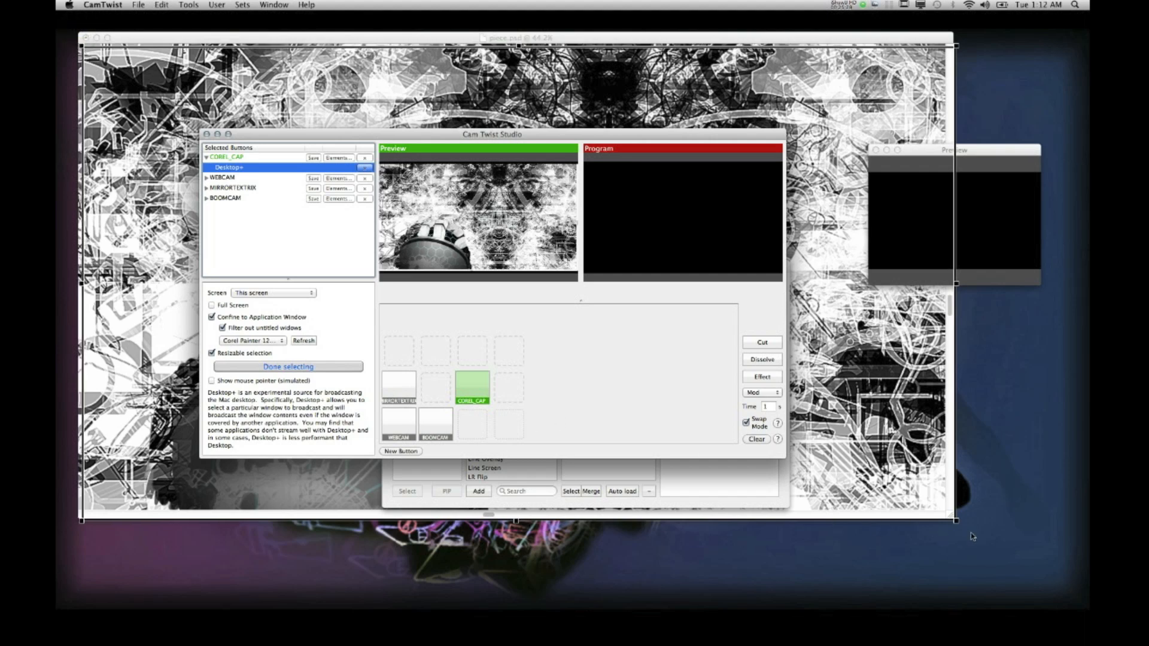
pyautogui.moveTo(957, 522); pyautogui.dragTo(945, 512)
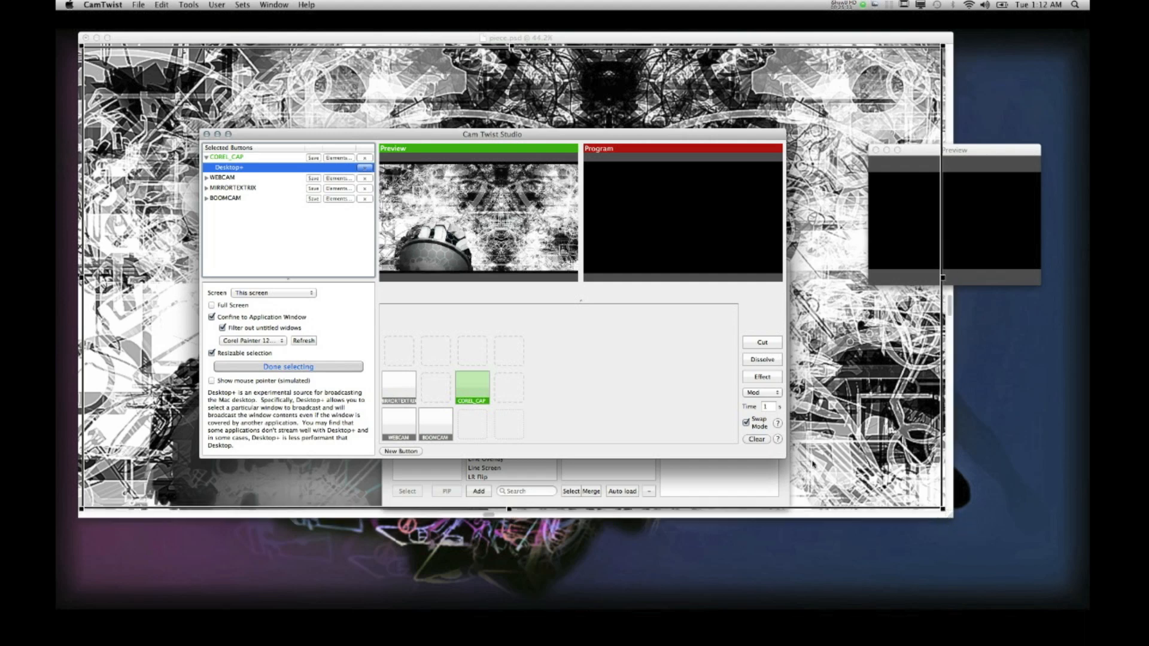
pyautogui.click(342, 365)
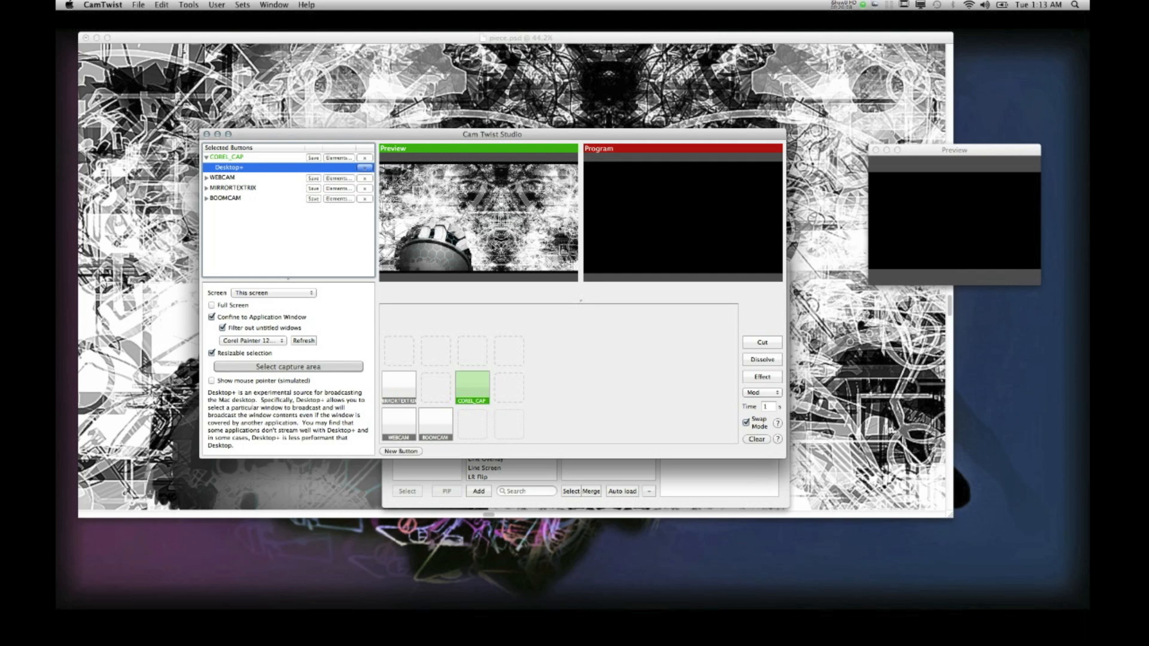
# Search the COREL_CAP element library for zoom, add the Zoom effect, and set its scale to about 2.127.
pyautogui.click(340, 158)
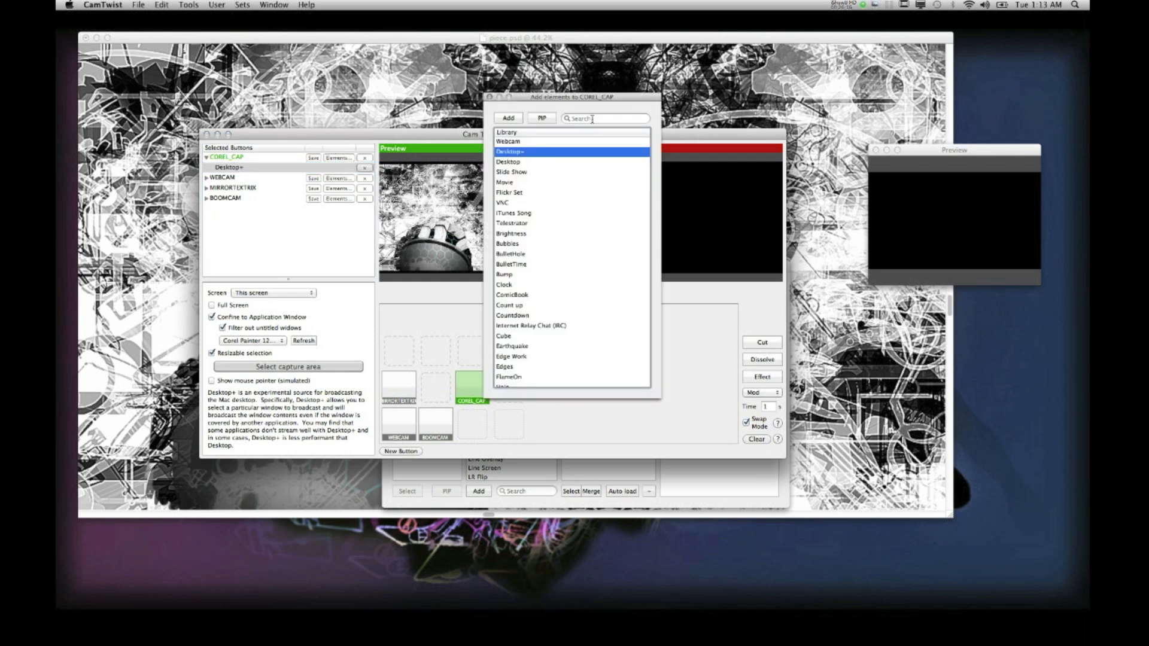
pyautogui.click(593, 116)
pyautogui.write('zoom')
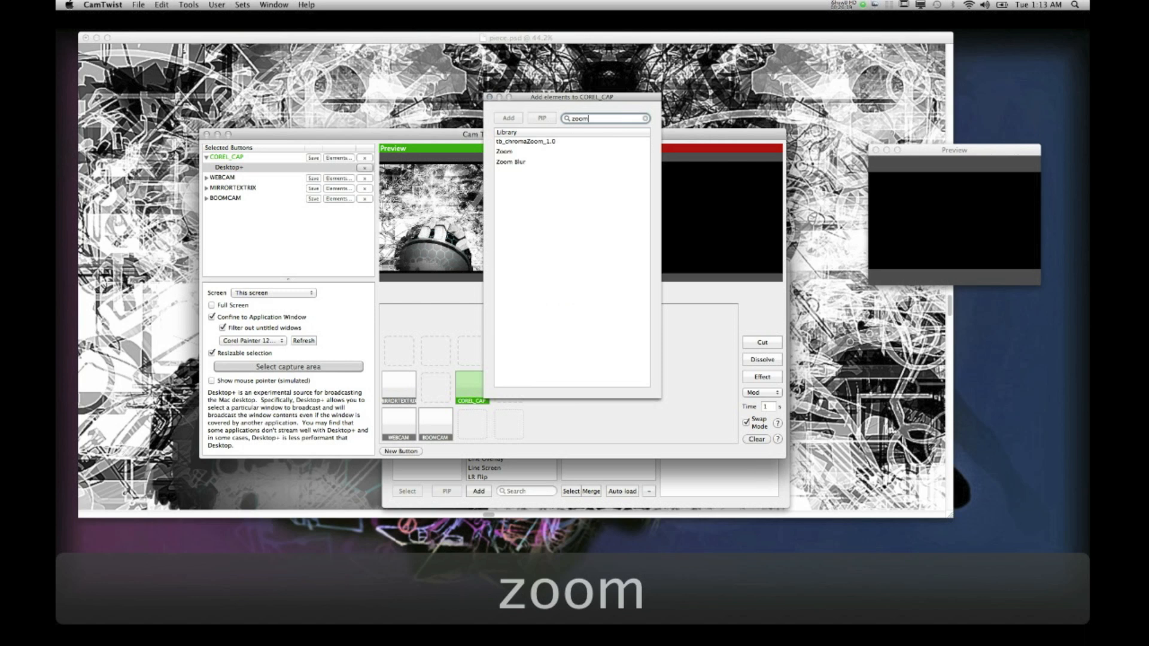
pyautogui.click(510, 153)
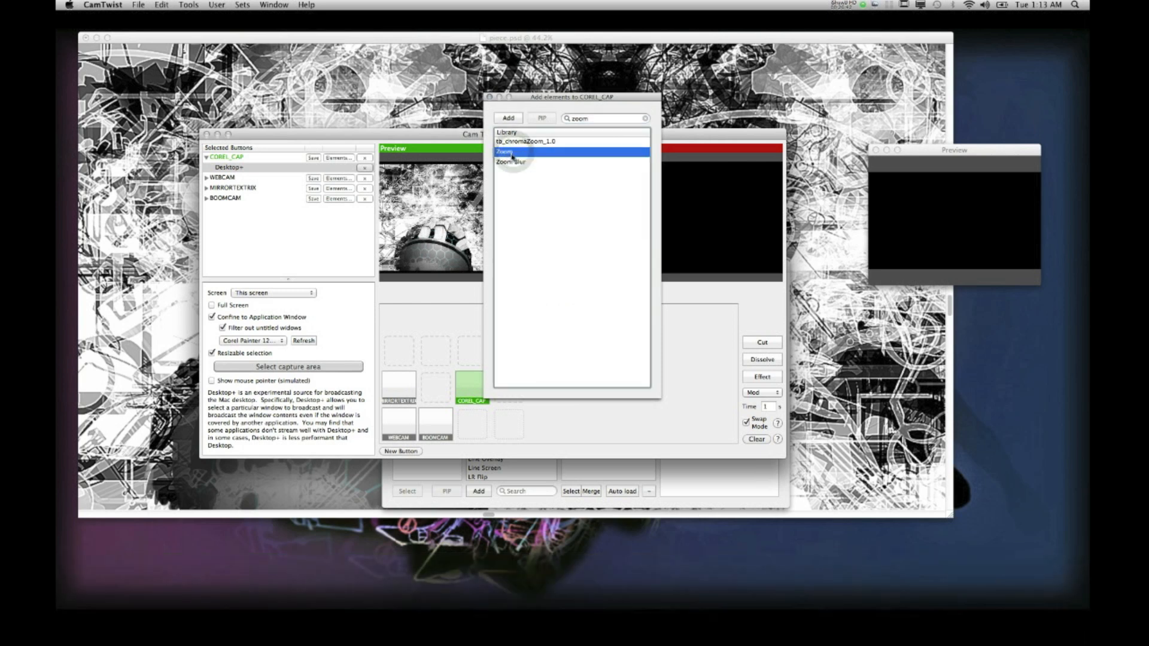
pyautogui.click(515, 118)
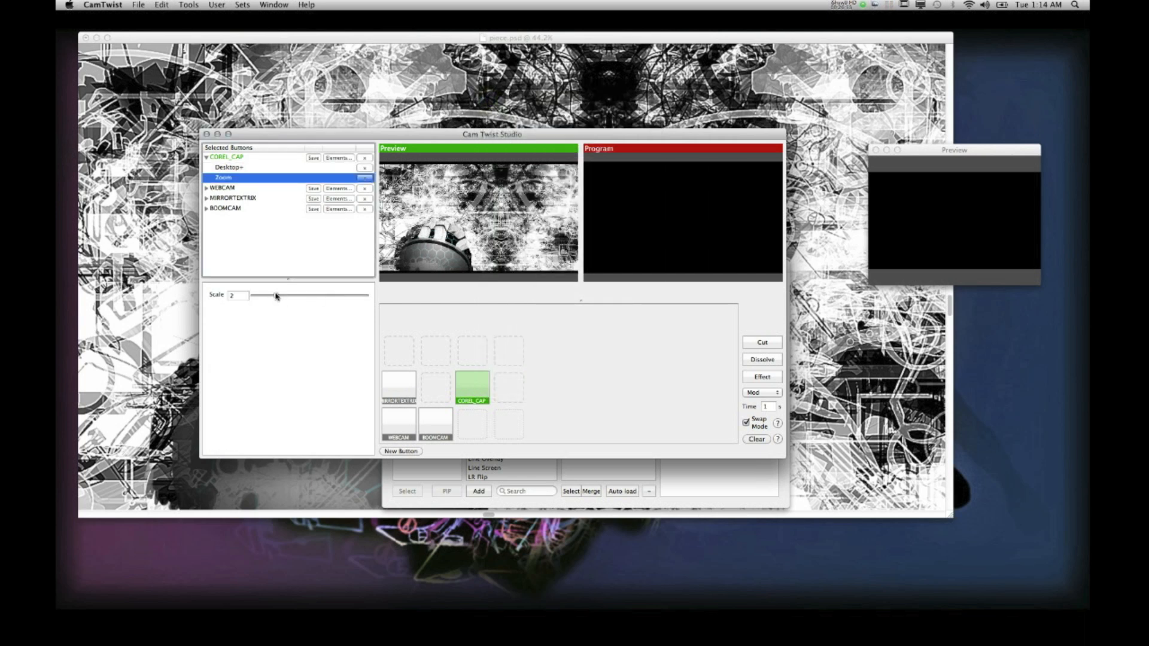
pyautogui.moveTo(276, 295); pyautogui.dragTo(278, 296)
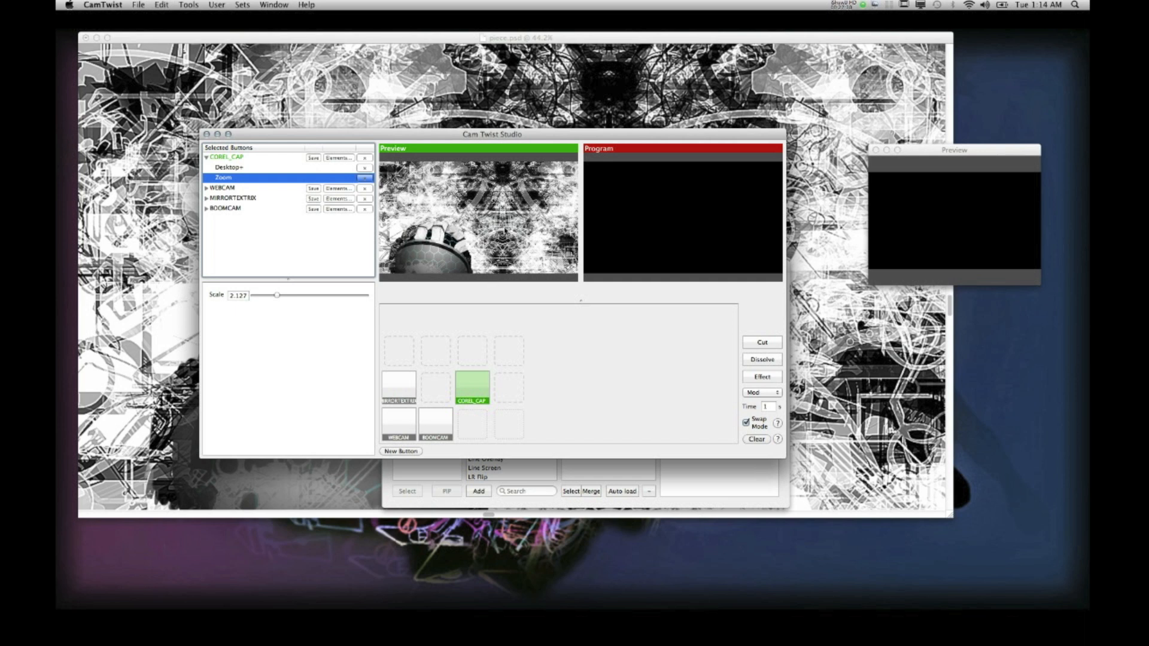
# Clear the library search, add the City Lights effect to COREL_CAP, and adjust its amount.
pyautogui.click(342, 159)
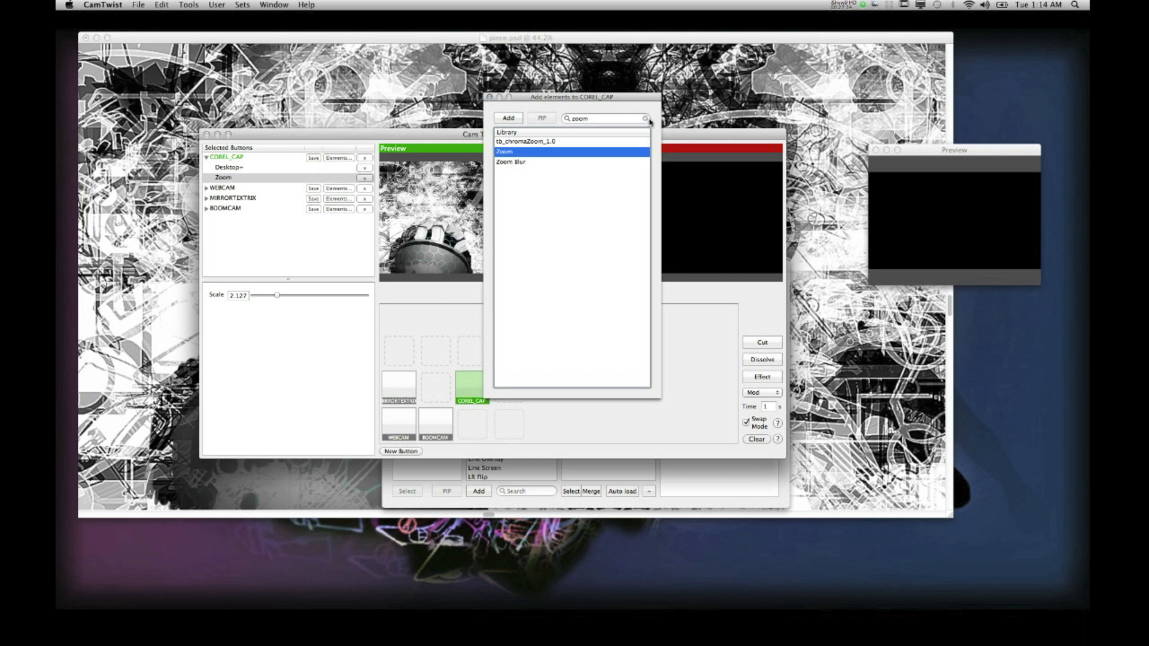
pyautogui.click(645, 119)
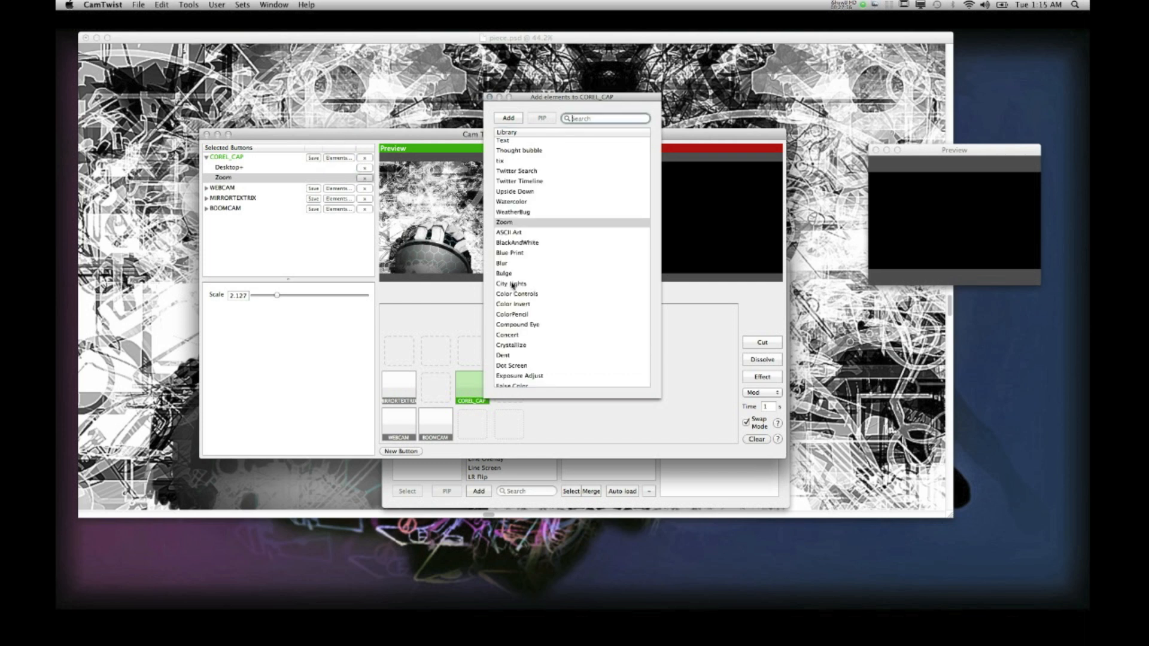
pyautogui.click(525, 285)
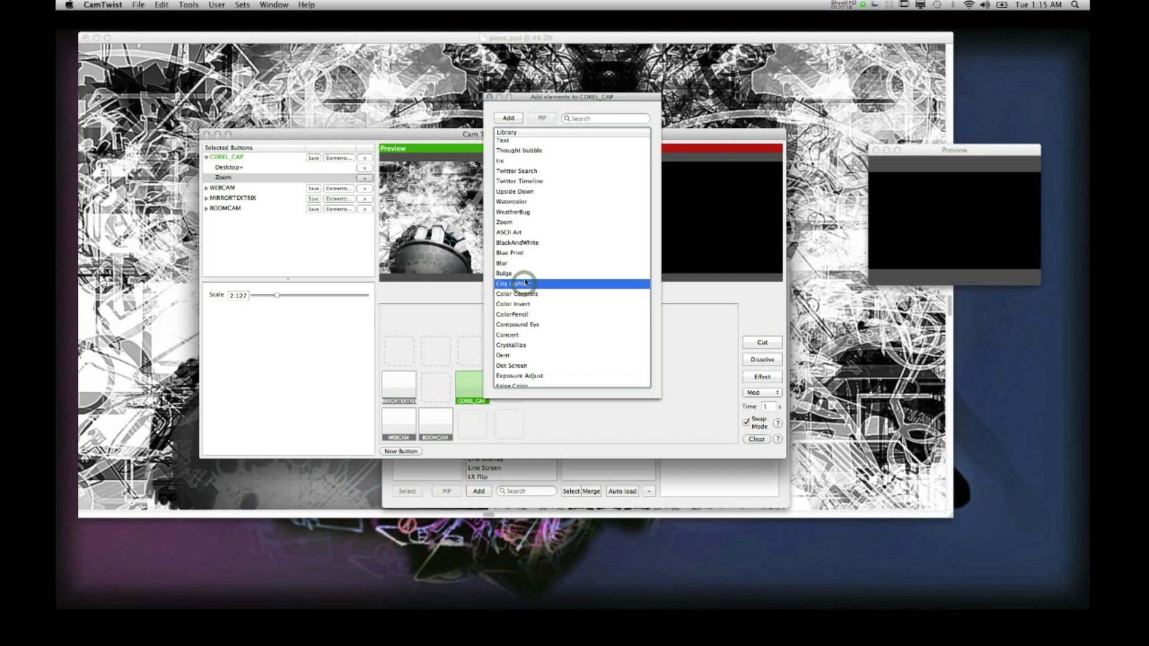
pyautogui.click(510, 116)
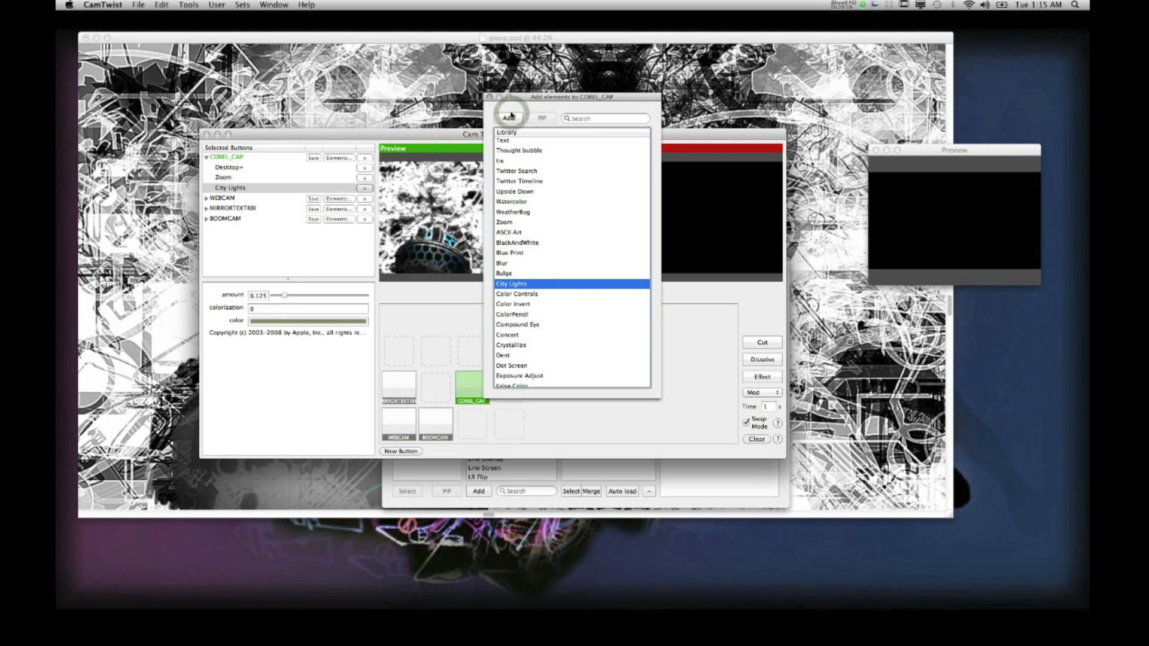
pyautogui.click(491, 97)
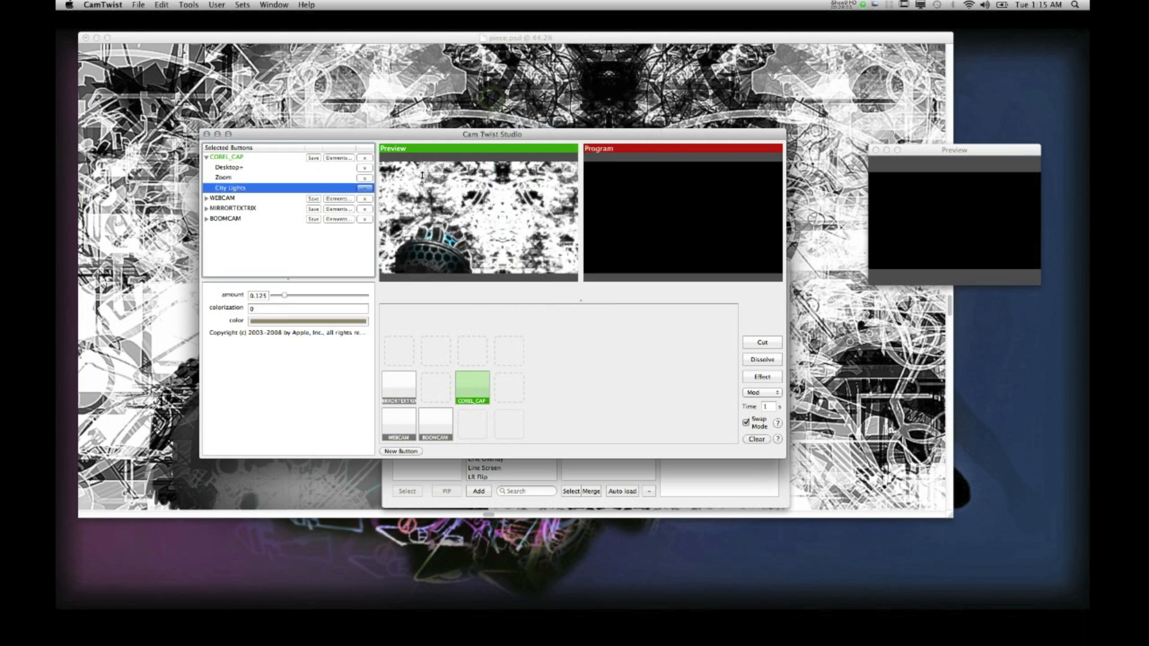
pyautogui.moveTo(285, 299)
pyautogui.mouseDown()
pyautogui.moveTo(296, 297)
pyautogui.moveTo(284, 300)
pyautogui.mouseUp()
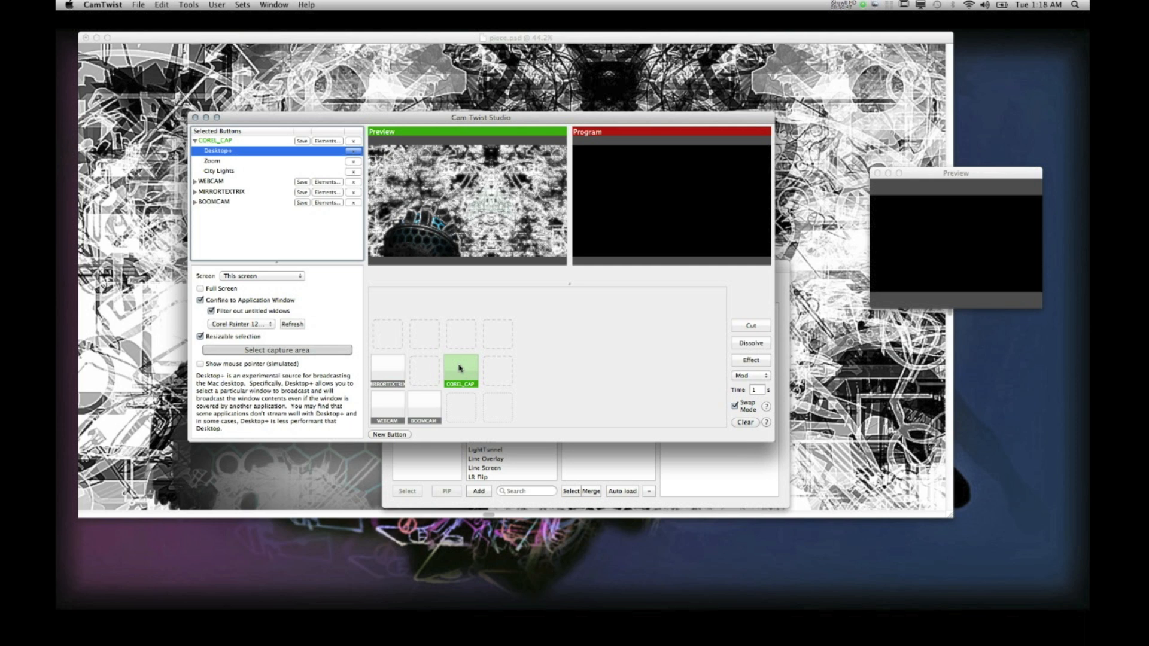
# Add an Old movie effect to COREL_CAP with grain frequency 0.29, grain 20.48, vertical lines 31.52, EV distortion -1.47 to 2.298 and sepia intensity 0.989.
pyautogui.click(327, 140)
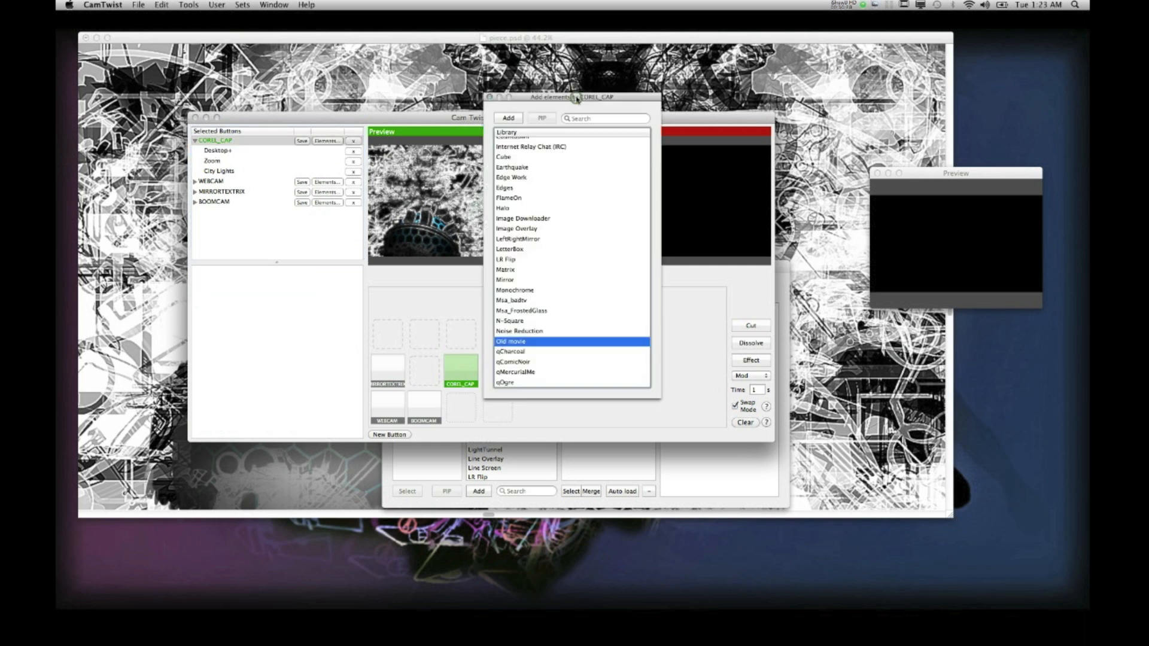
pyautogui.click(540, 346)
pyautogui.click(508, 118)
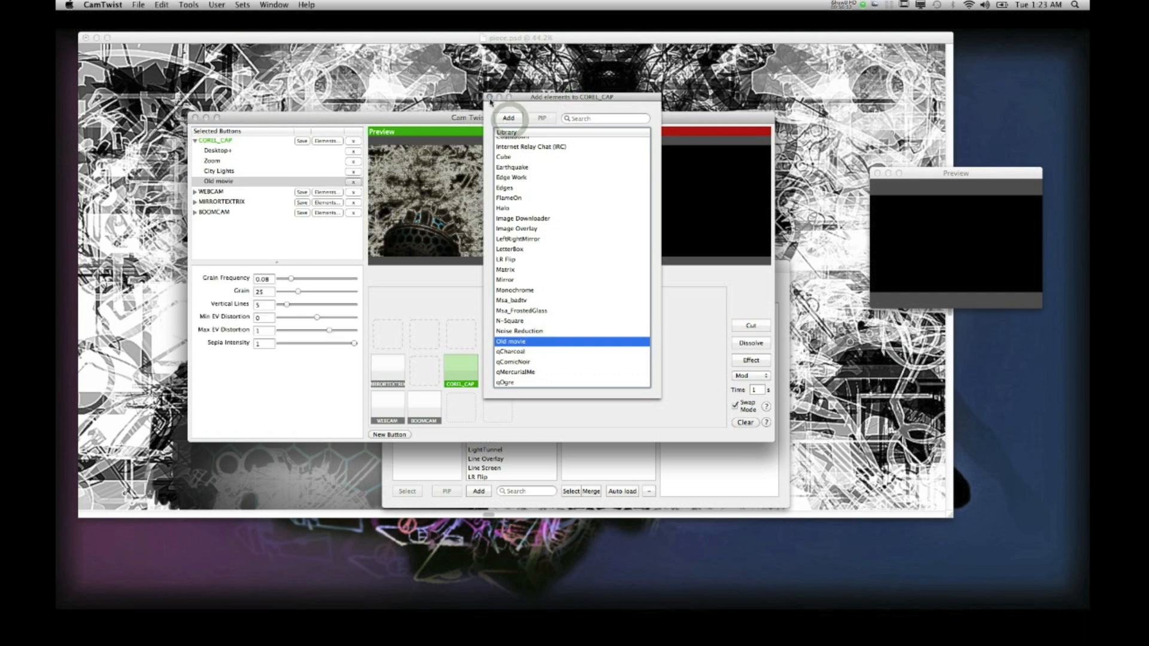
pyautogui.click(489, 98)
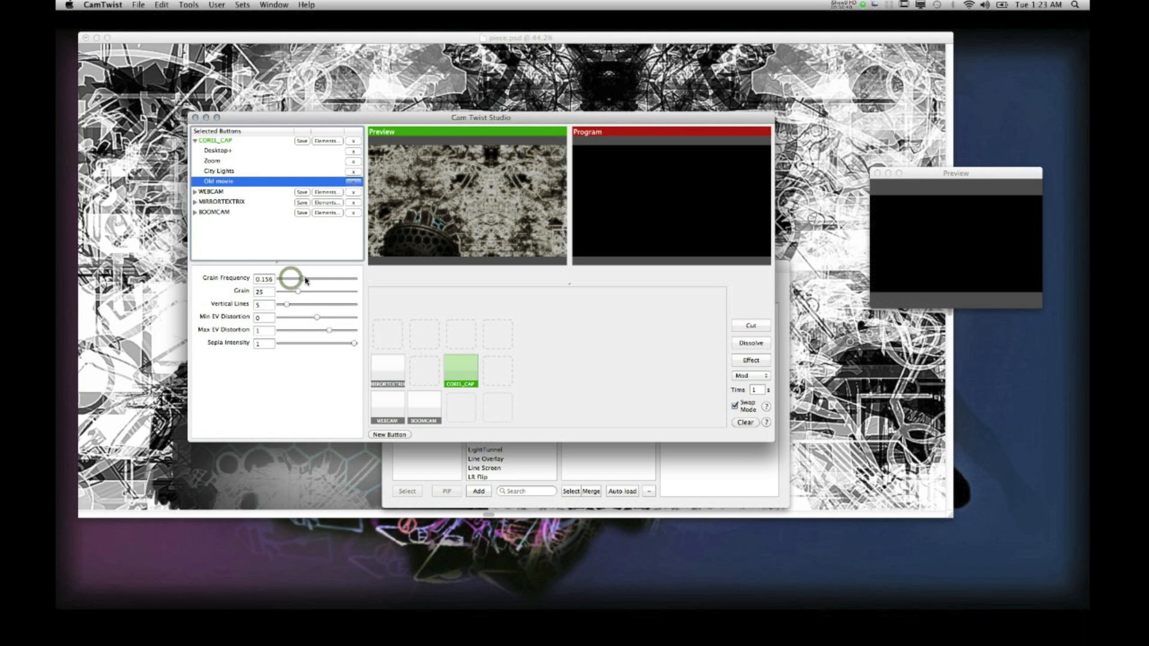
pyautogui.moveTo(291, 279); pyautogui.dragTo(299, 318)
# Dissolve the COREL_CAP setup into the program output and unmark it for swapping out.
pyautogui.click(746, 345)
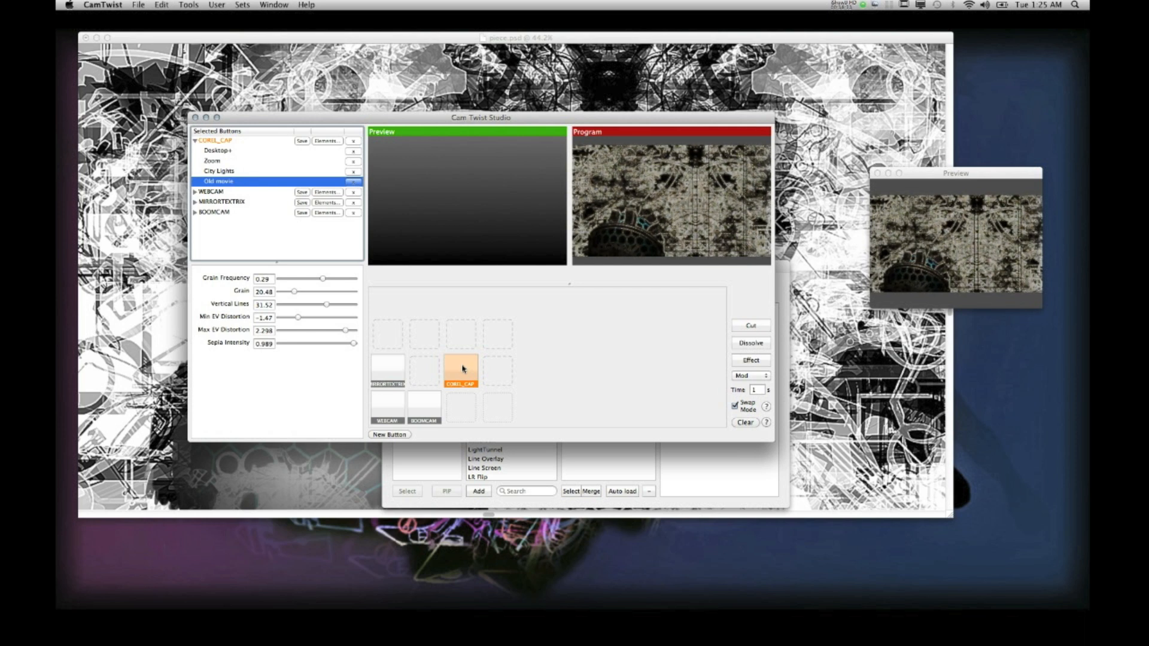
pyautogui.click(463, 370)
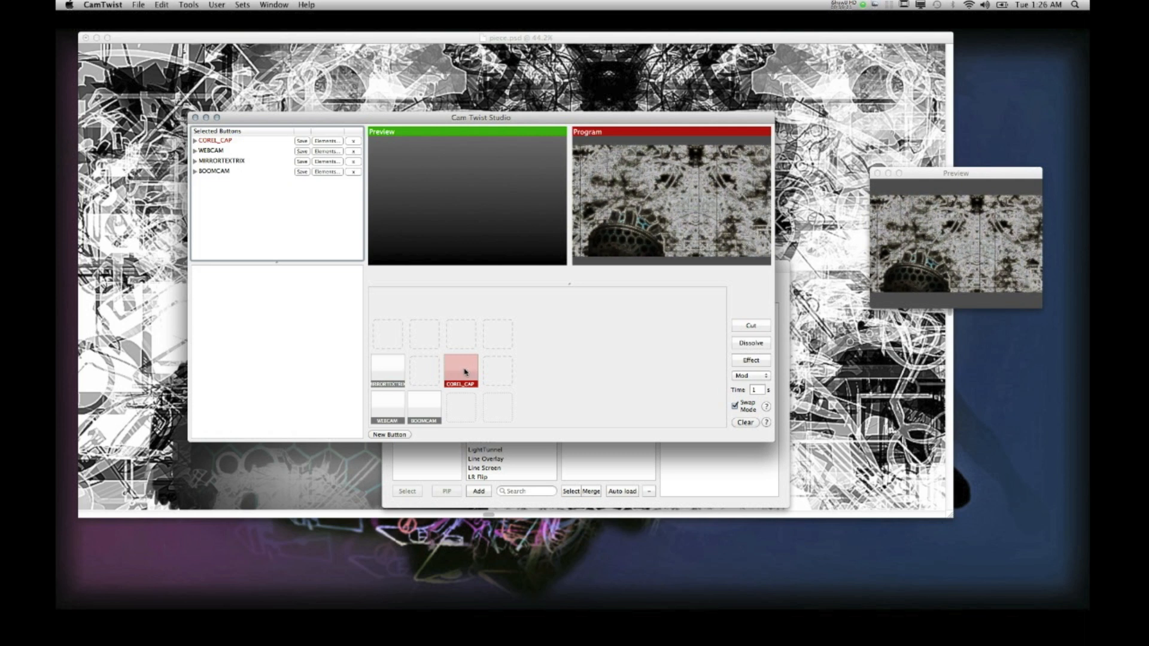
# Put BOOMCAM in the preview, mark COREL_CAP for swapping out, and dissolve BOOMCAM into the program output.
pyautogui.click(423, 405)
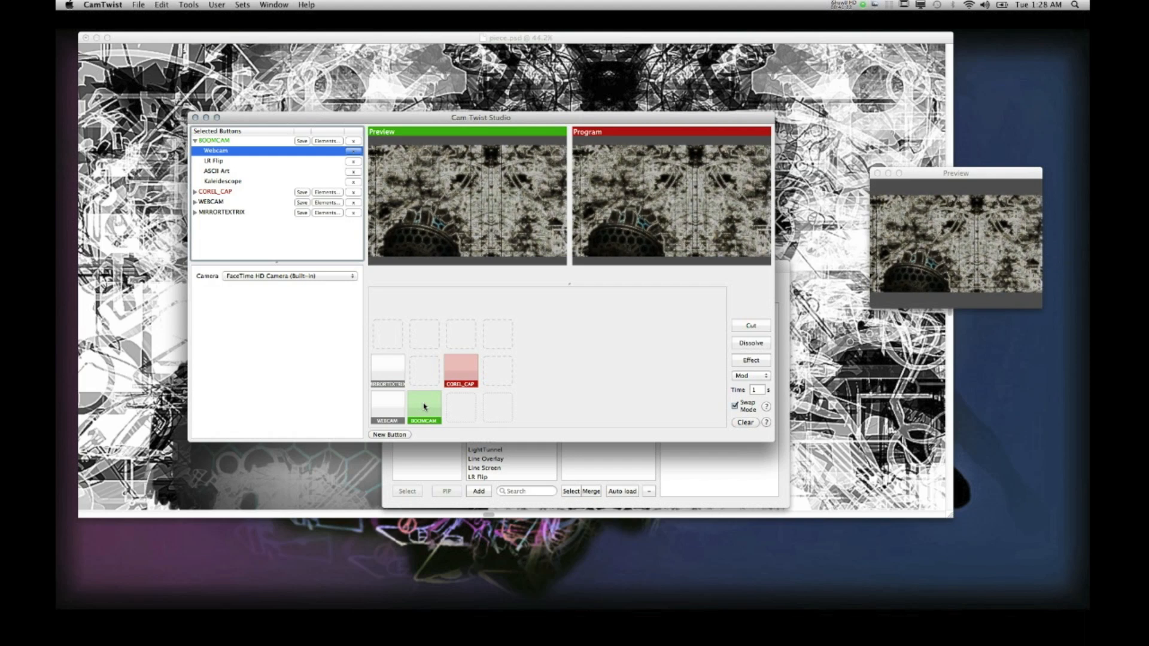
pyautogui.click(462, 371)
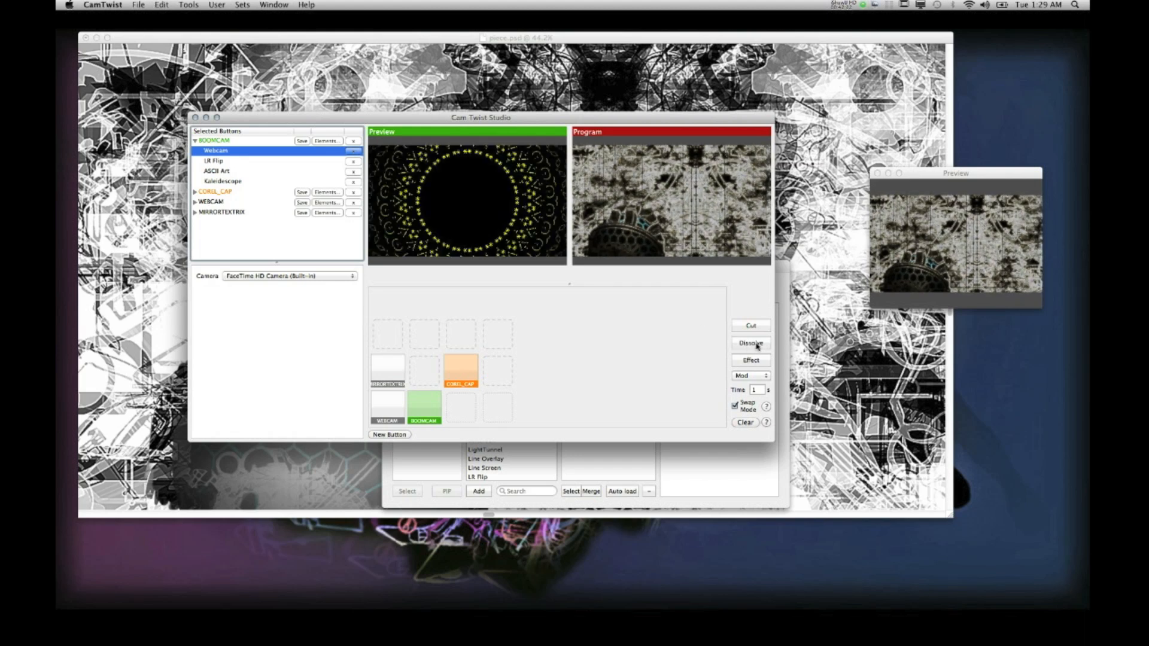
pyautogui.click(757, 346)
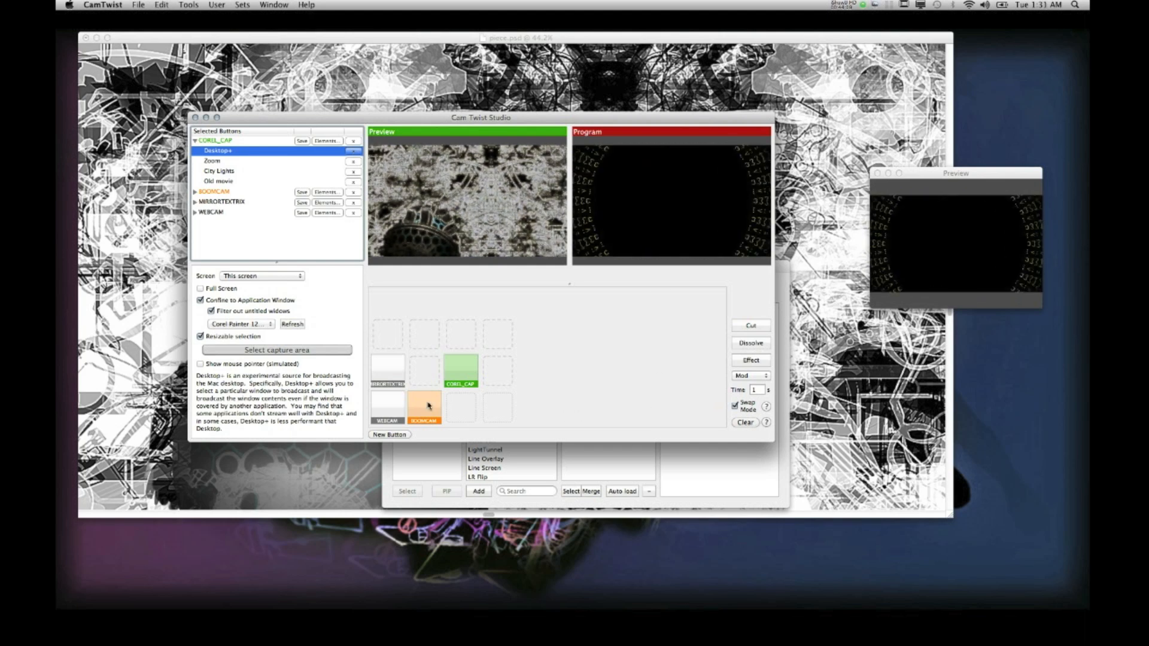
# Replace COREL_CAP with MIRRORTEXTRIX in the preview and review its RotatingText, LeftRightMirror and Matrix elements.
pyautogui.click(461, 367)
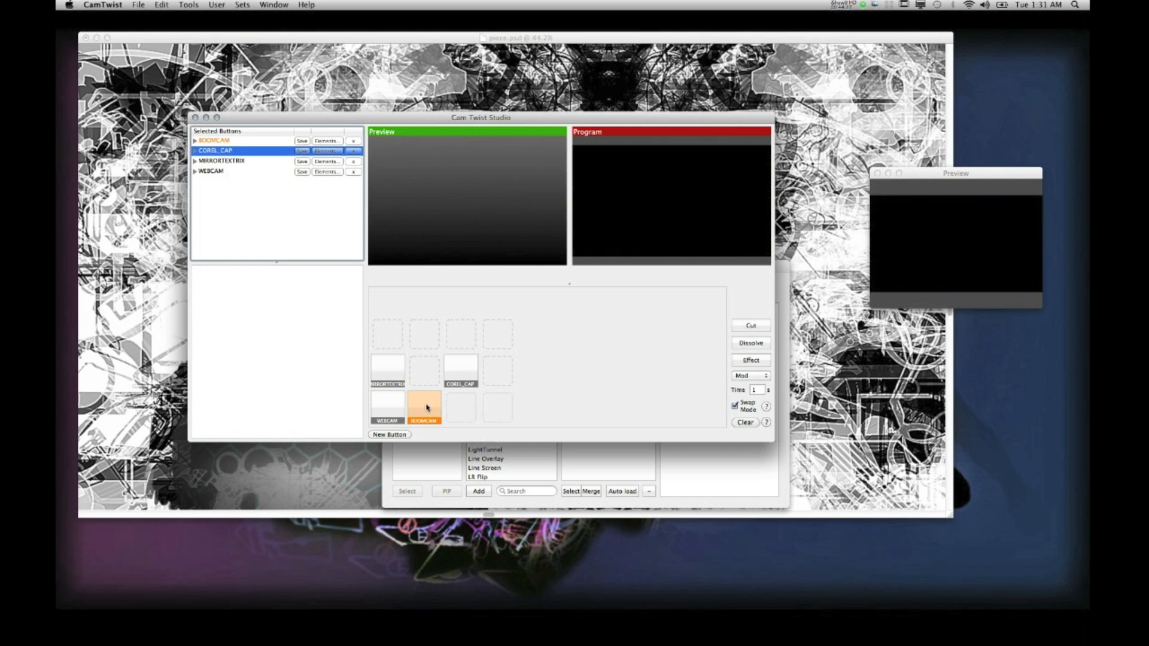
pyautogui.click(387, 375)
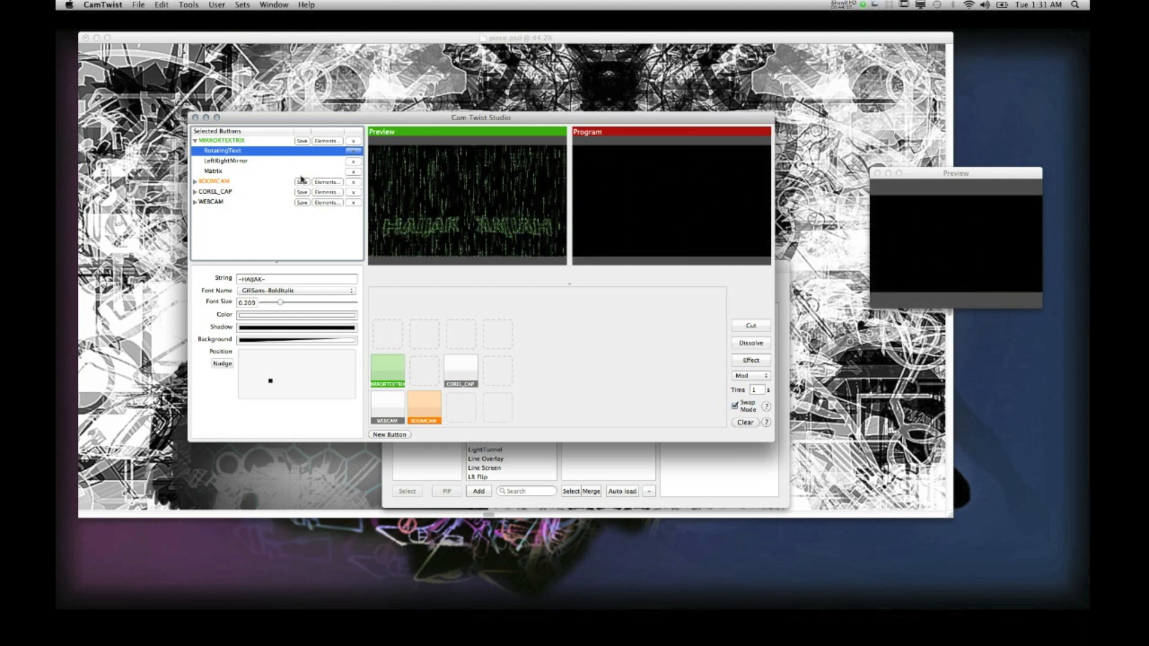
pyautogui.click(245, 154)
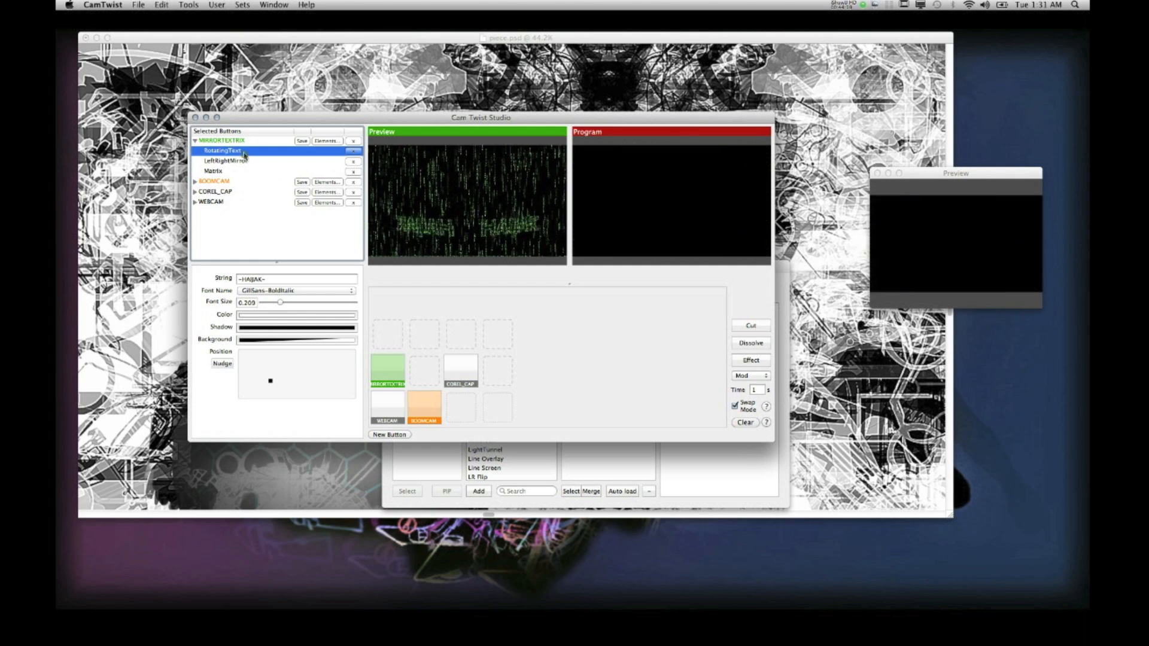
pyautogui.click(281, 279)
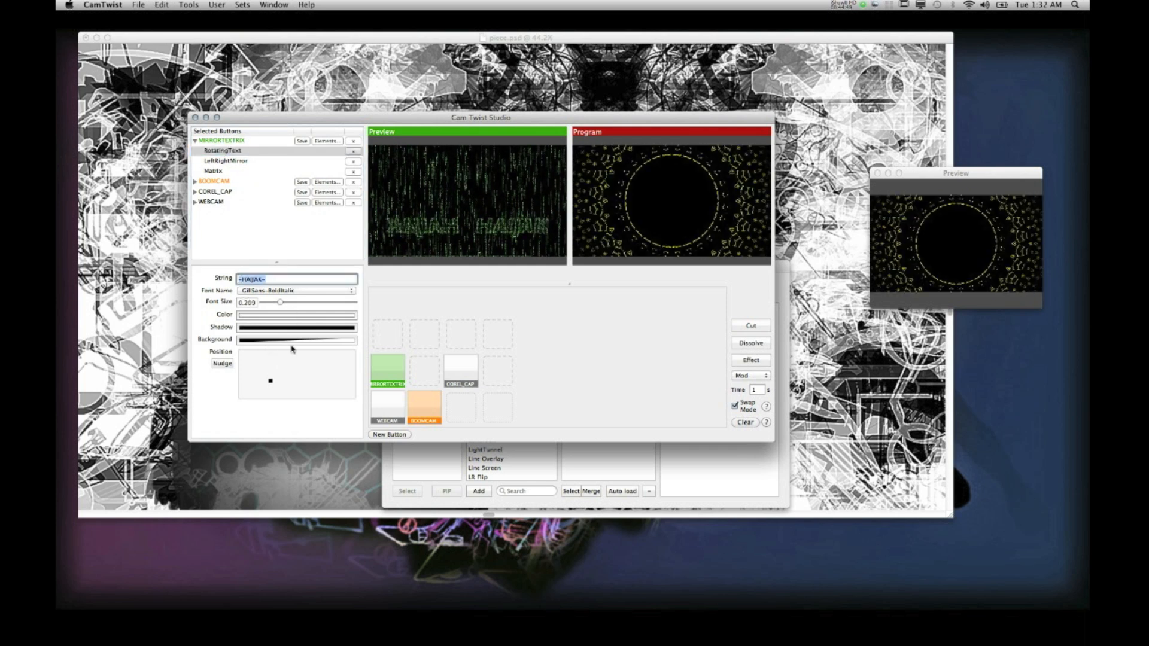
pyautogui.click(246, 161)
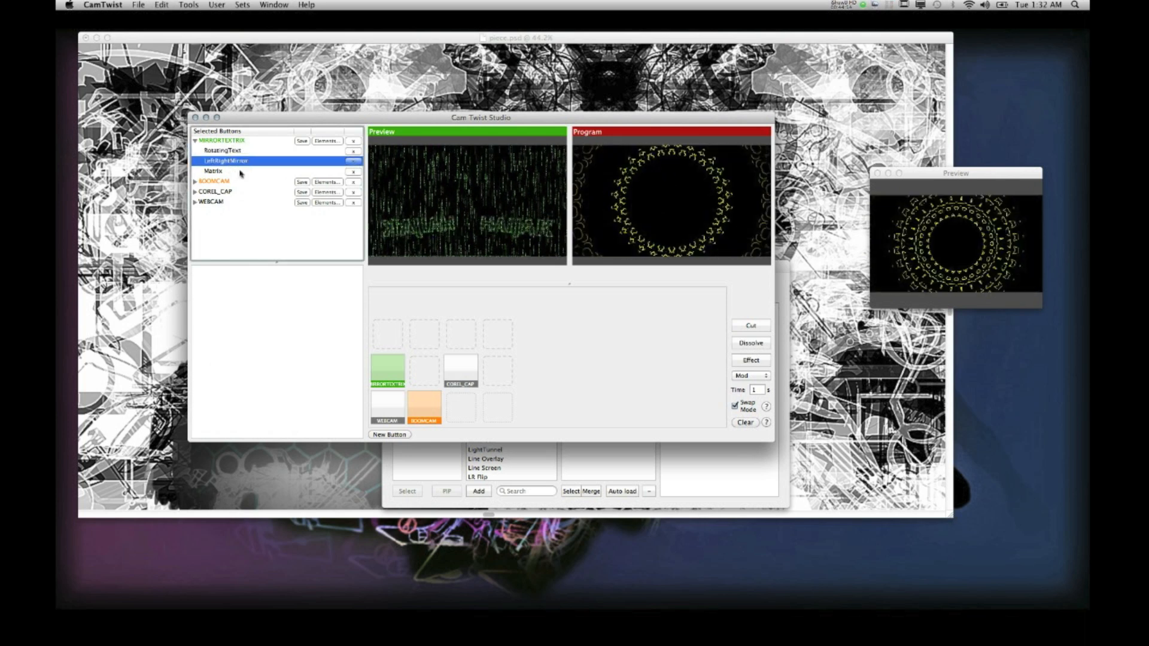
pyautogui.click(239, 172)
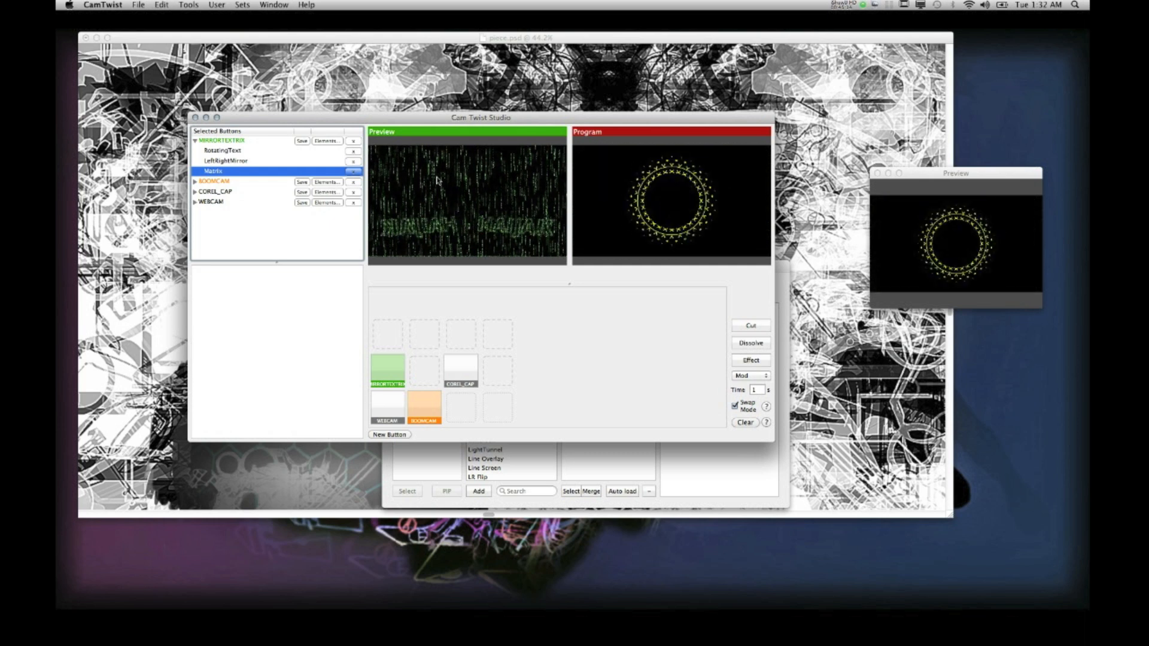
# Unmark BOOMCAM for swapping out, dissolve MIRRORTEXTRIX over it in the program output, and dissolve MIRRORTEXTRIX back to the preview.
pyautogui.click(427, 410)
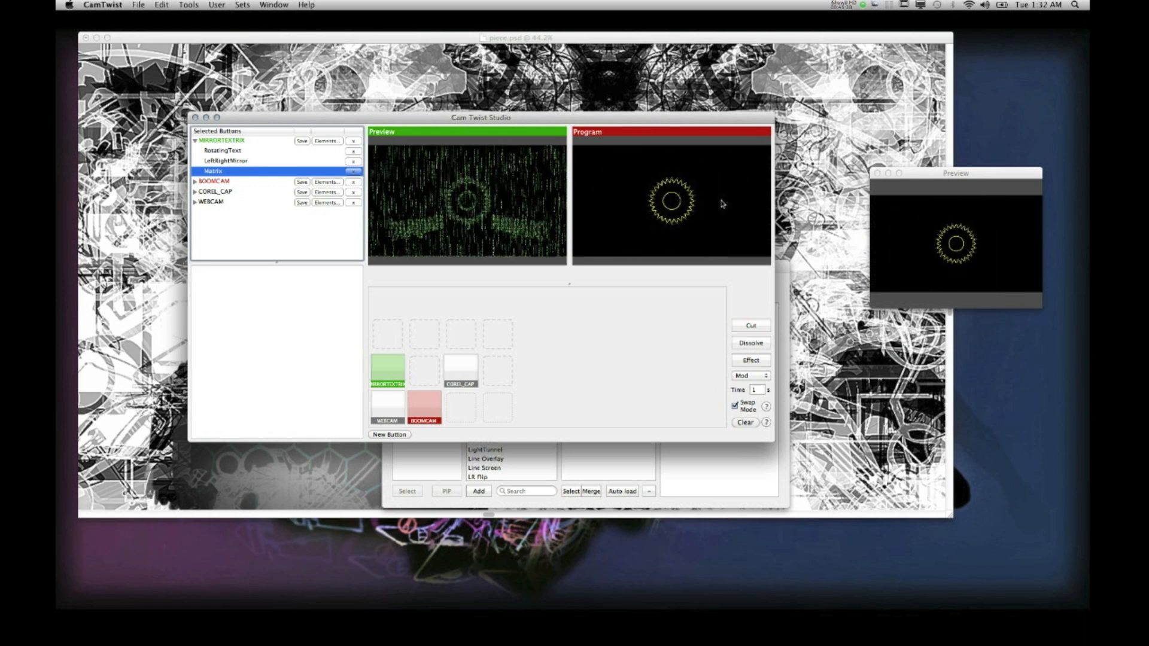
pyautogui.click(427, 409)
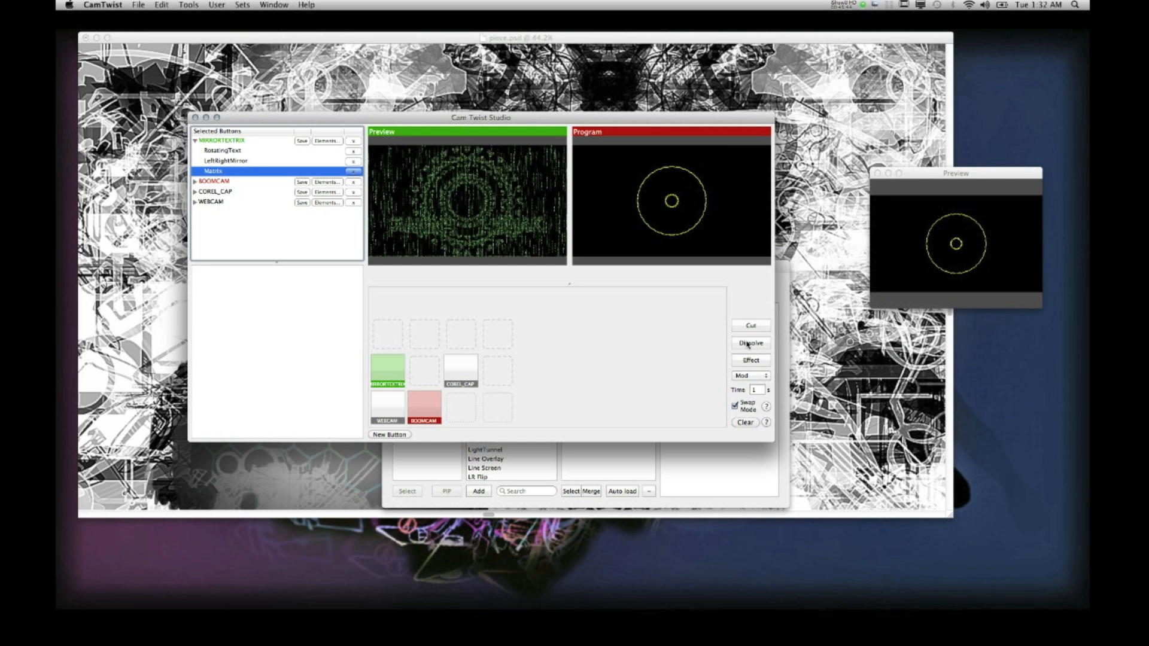
pyautogui.click(753, 345)
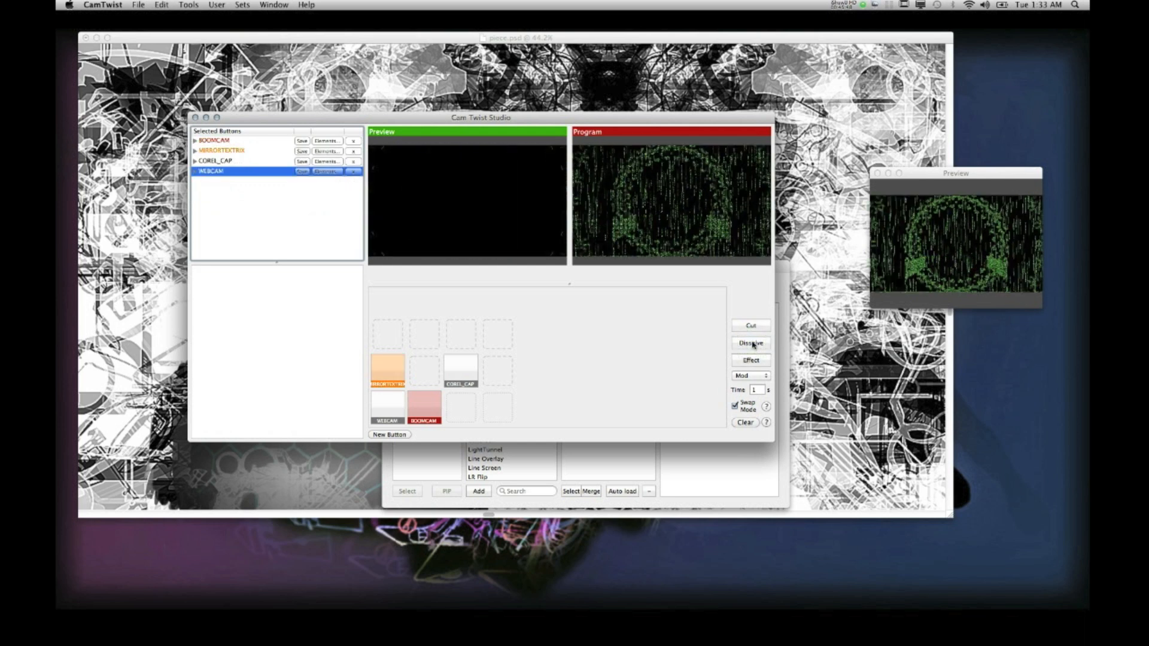
pyautogui.click(752, 344)
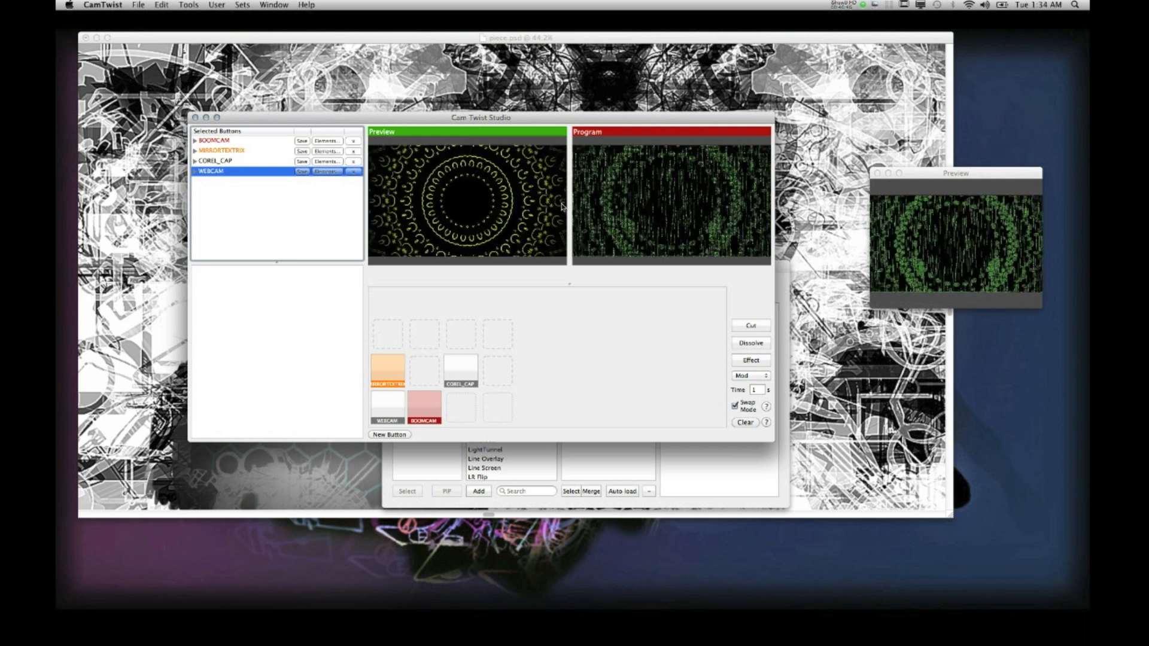
pyautogui.click(763, 342)
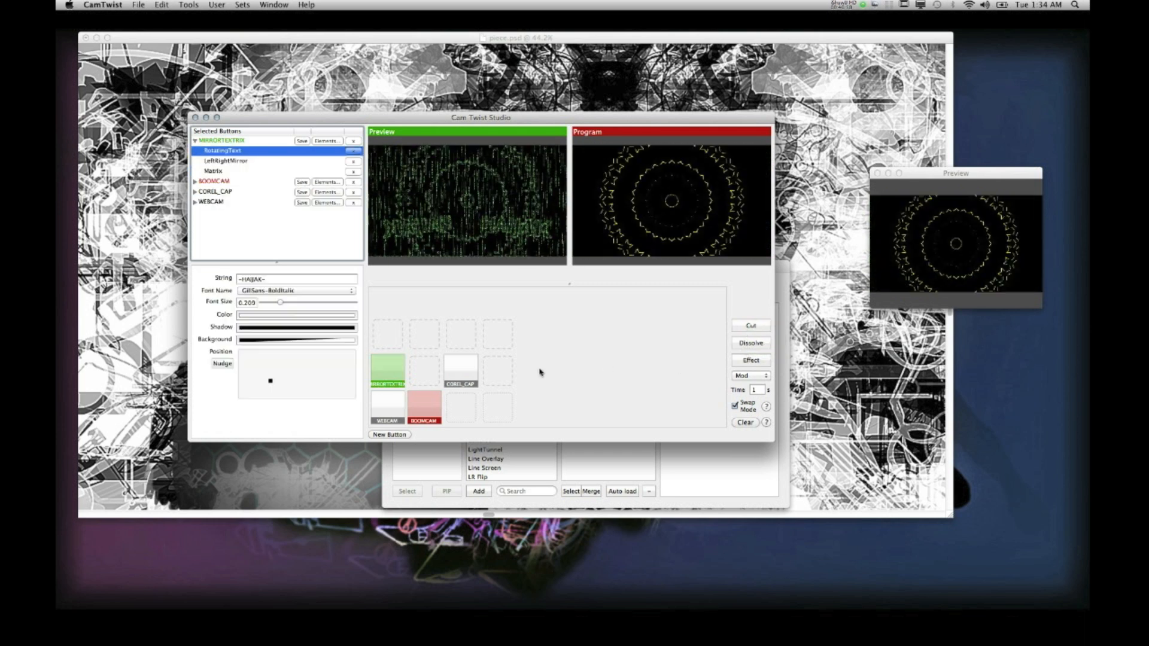
# Clear MIRRORTEXTRIX from the preview, put COREL_CAP there, and add MIRRORTEXTRIX beneath it.
pyautogui.click(417, 410)
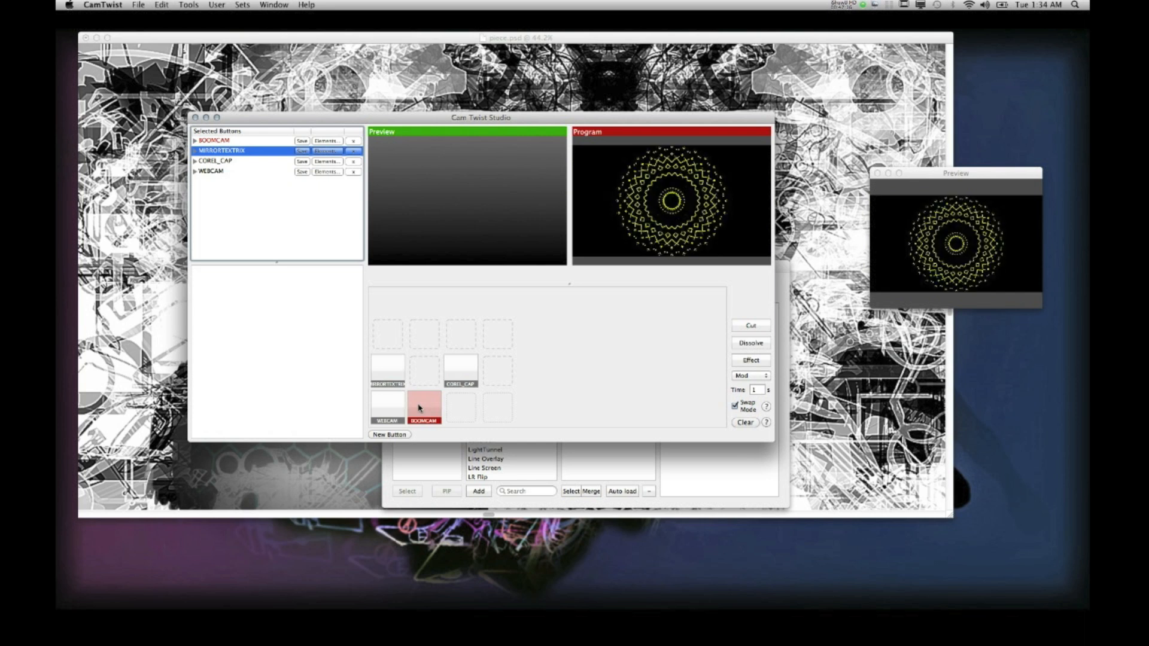
pyautogui.click(459, 367)
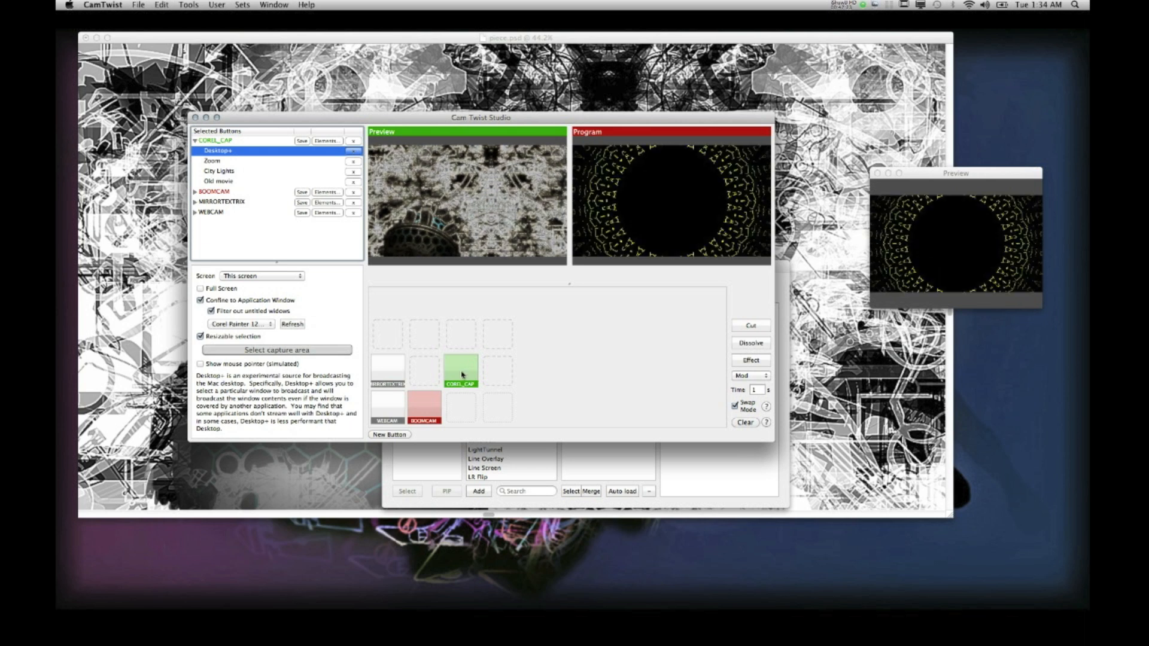
pyautogui.click(392, 380)
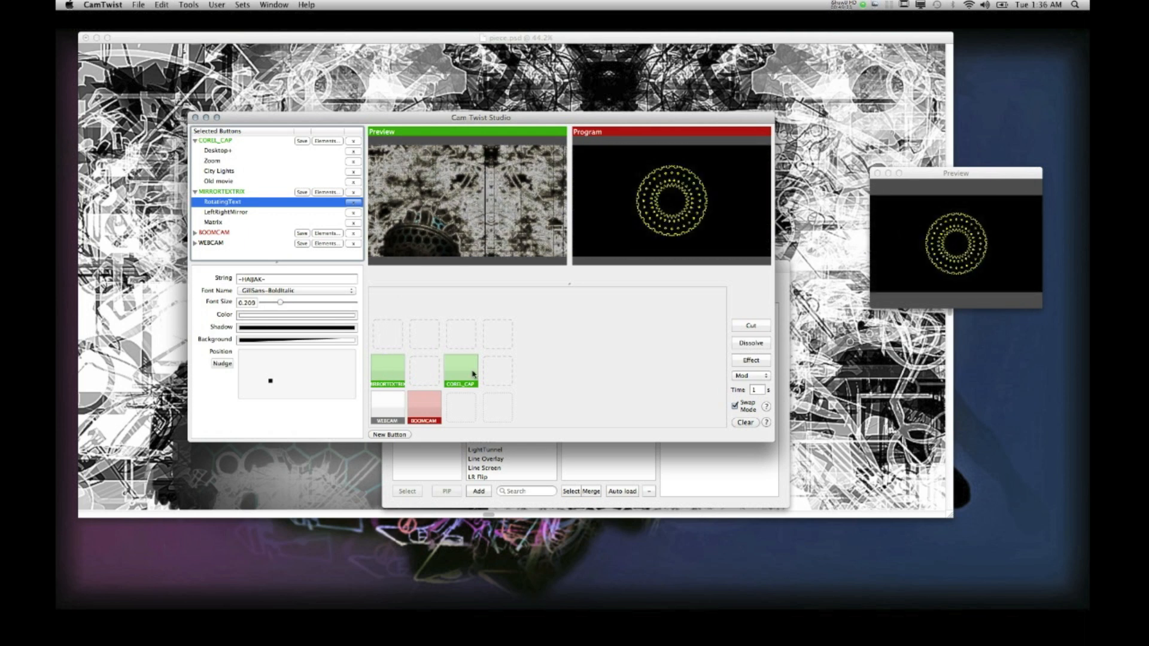
# Take MIRRORTEXTRIX out of the preview and move its button to the grid slot directly above COREL_CAP.
pyautogui.moveTo(383, 374); pyautogui.dragTo(414, 373)
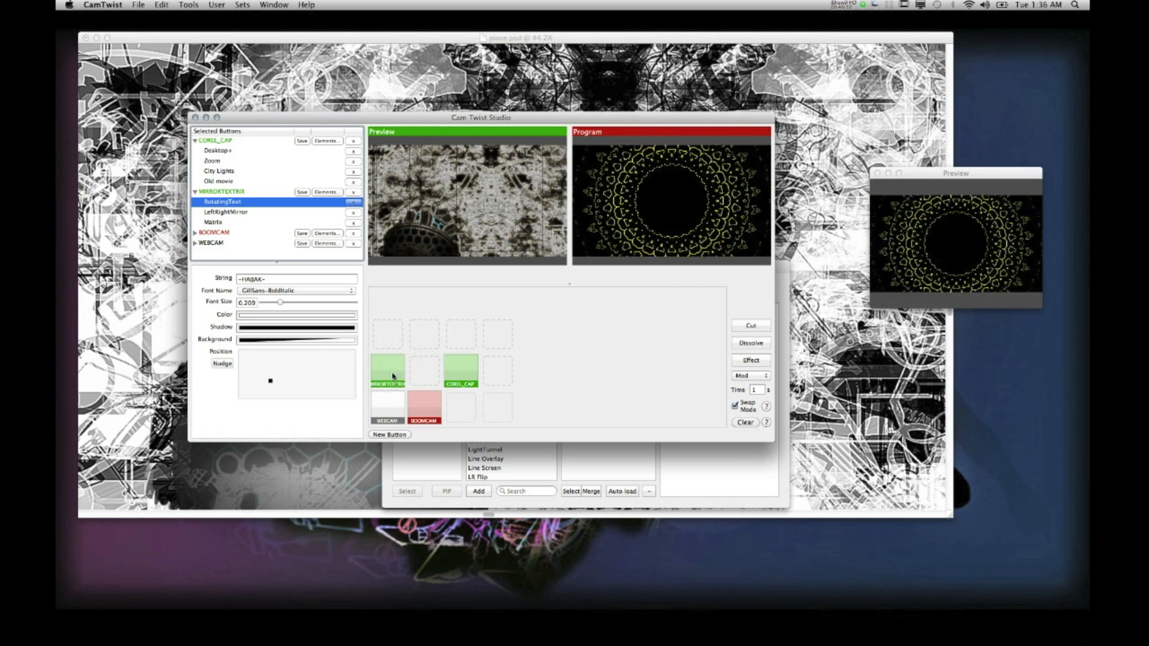
pyautogui.click(392, 374)
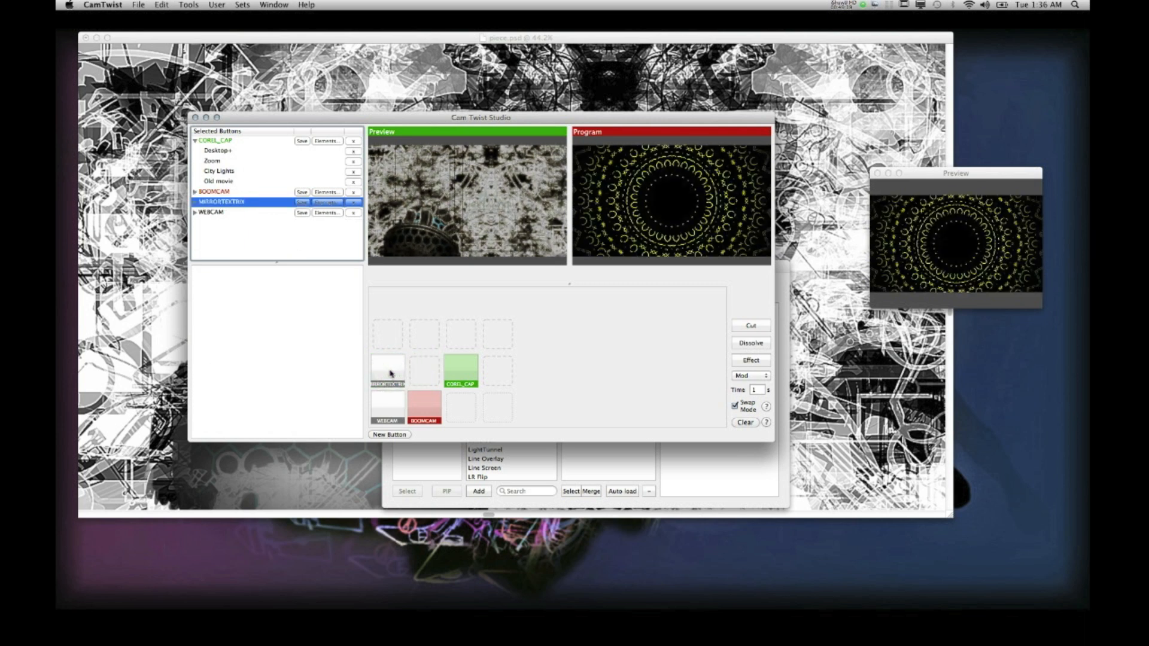
pyautogui.moveTo(390, 373); pyautogui.dragTo(468, 333)
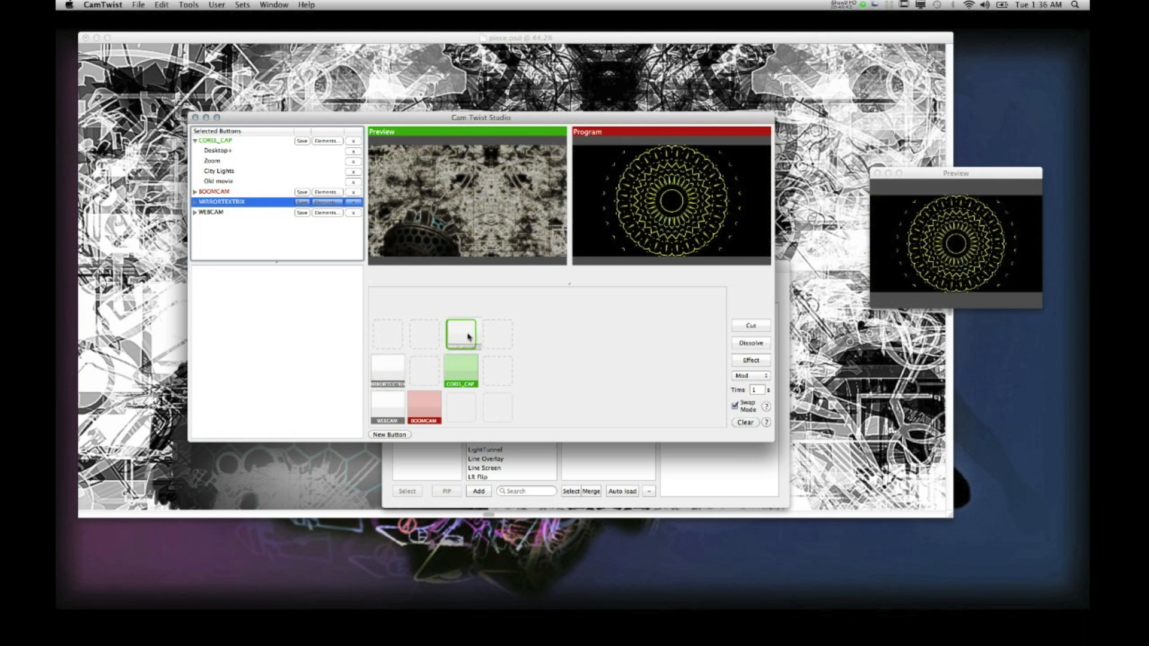
# Layer MIRRORTEXTRIX over COREL_CAP in the preview, and take COREL_CAP out and back in to compare.
pyautogui.click(461, 335)
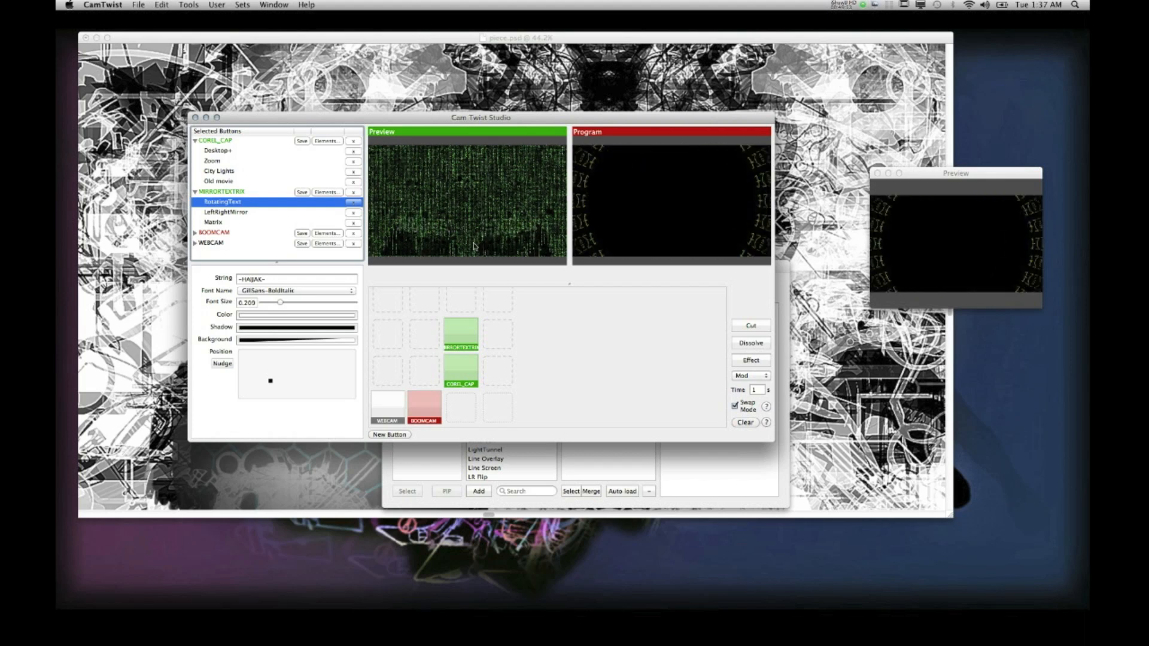
pyautogui.click(463, 370)
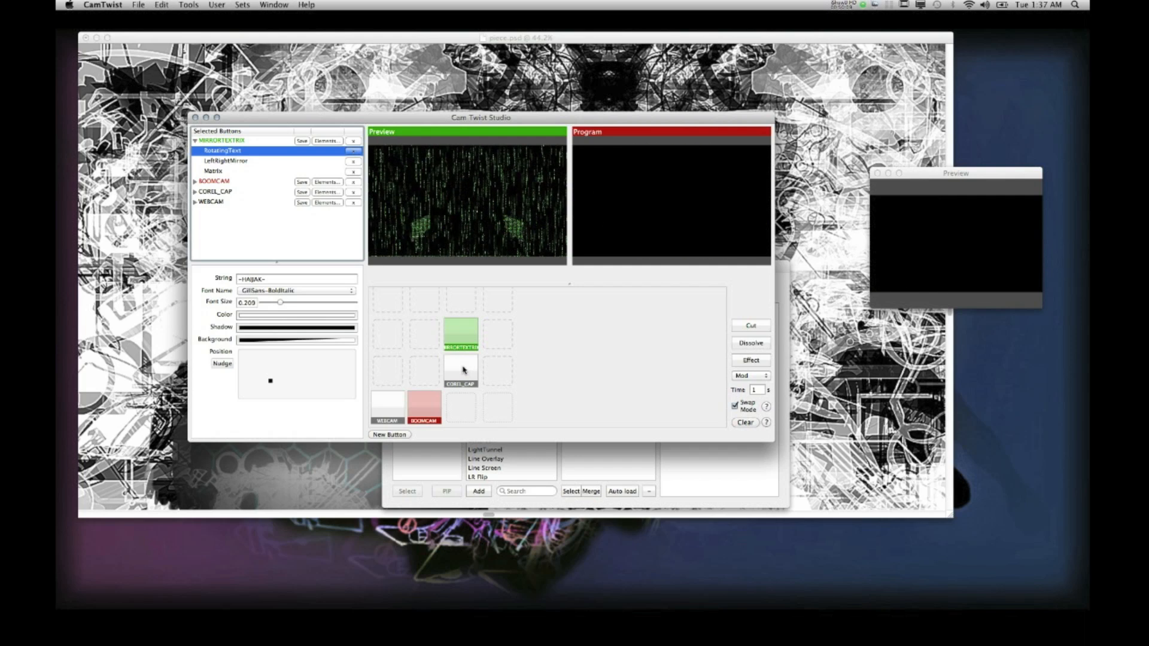
pyautogui.click(464, 370)
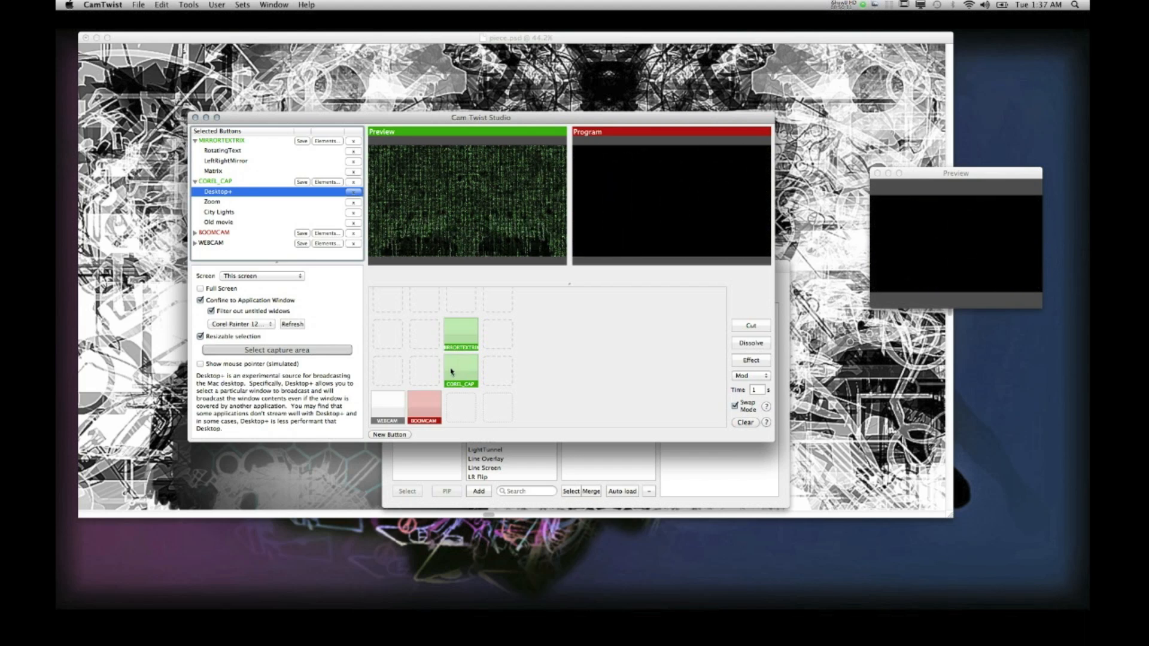
# Mark BOOMCAM for swapping out and bring MIRRORTEXTRIX and COREL_CAP into the program output with the CopyMachine transition effect.
pyautogui.click(425, 405)
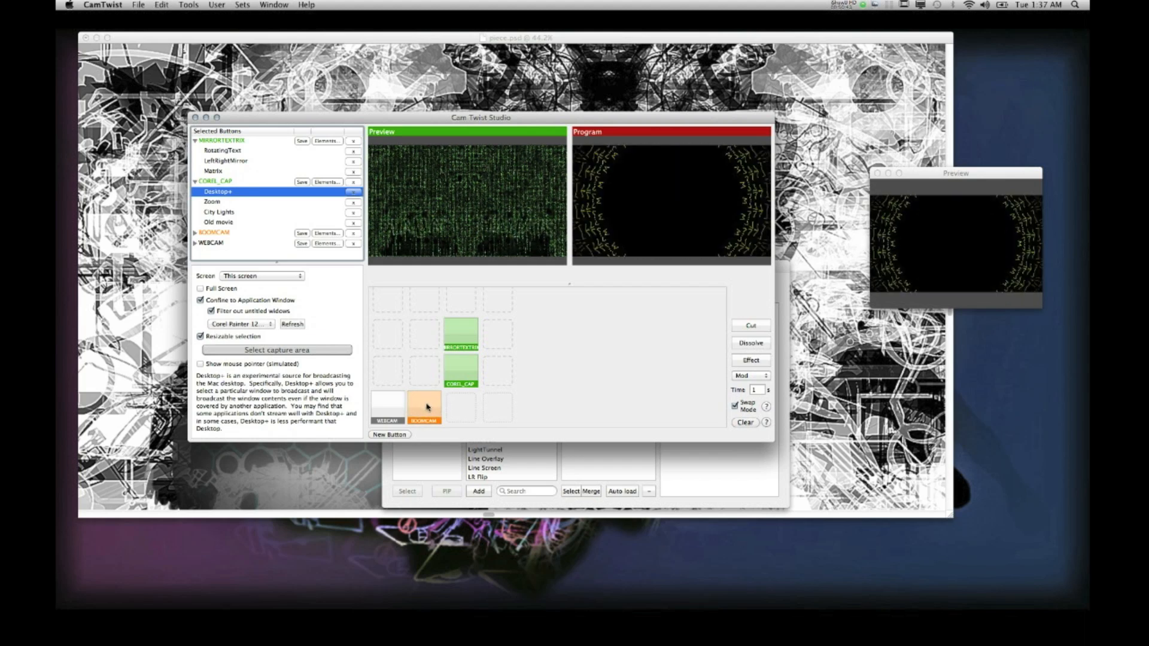
pyautogui.click(766, 377)
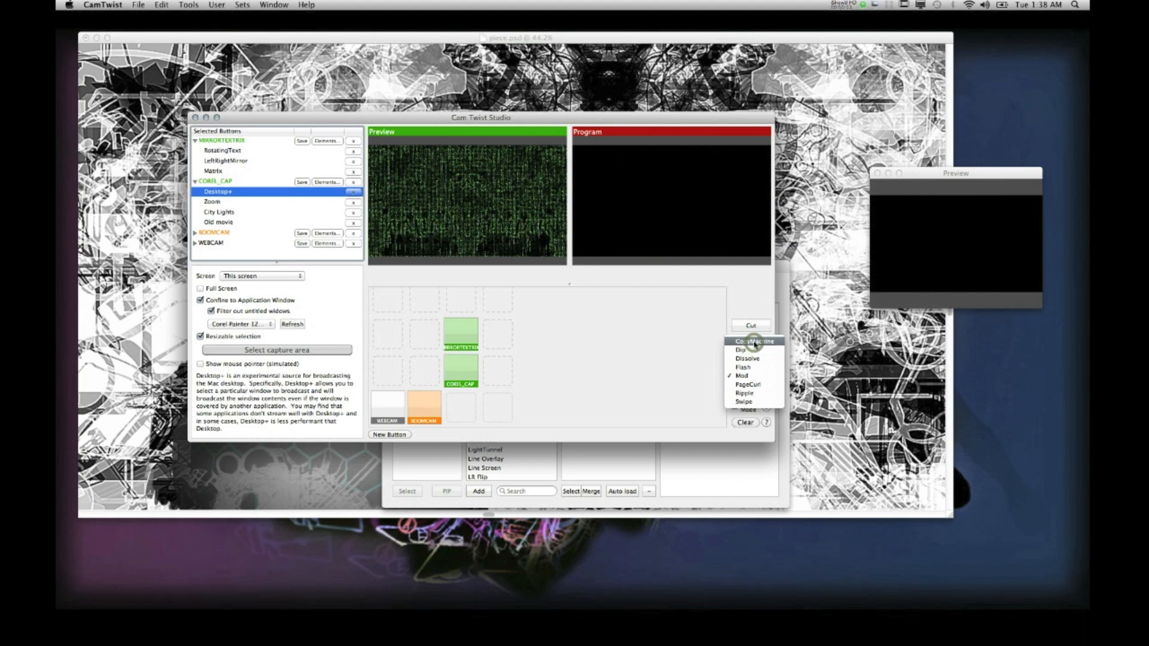
pyautogui.click(755, 342)
pyautogui.click(750, 360)
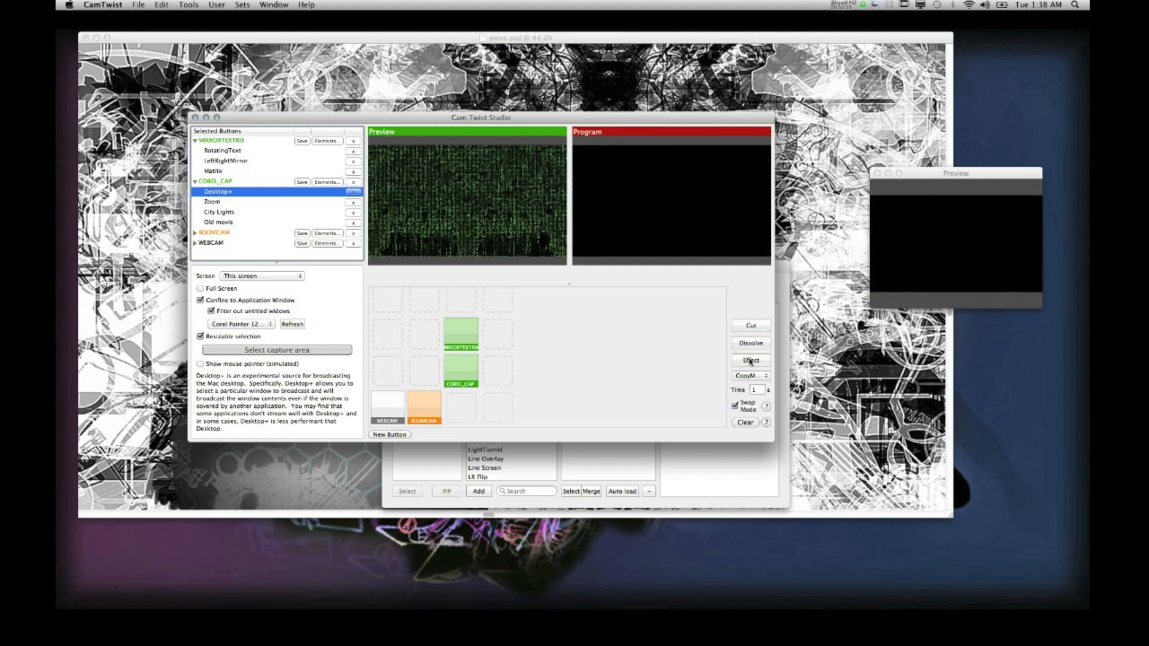
pyautogui.click(750, 361)
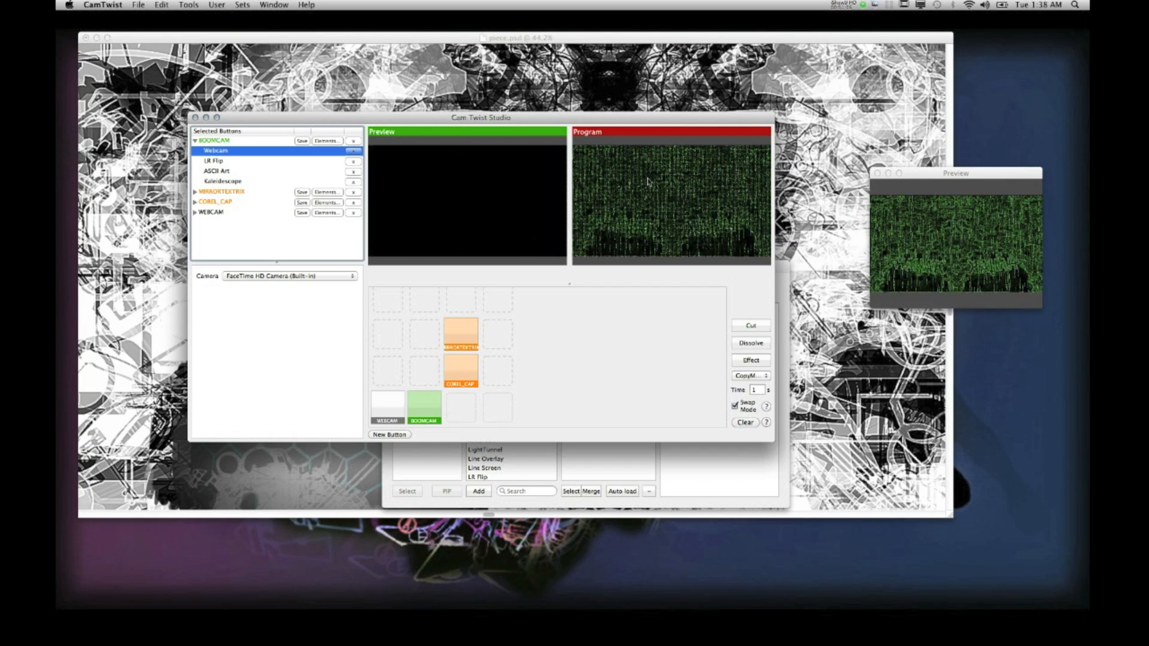
# Show the program output full screen on the Color LCD display and exit full screen.
pyautogui.moveTo(965, 178); pyautogui.dragTo(886, 180)
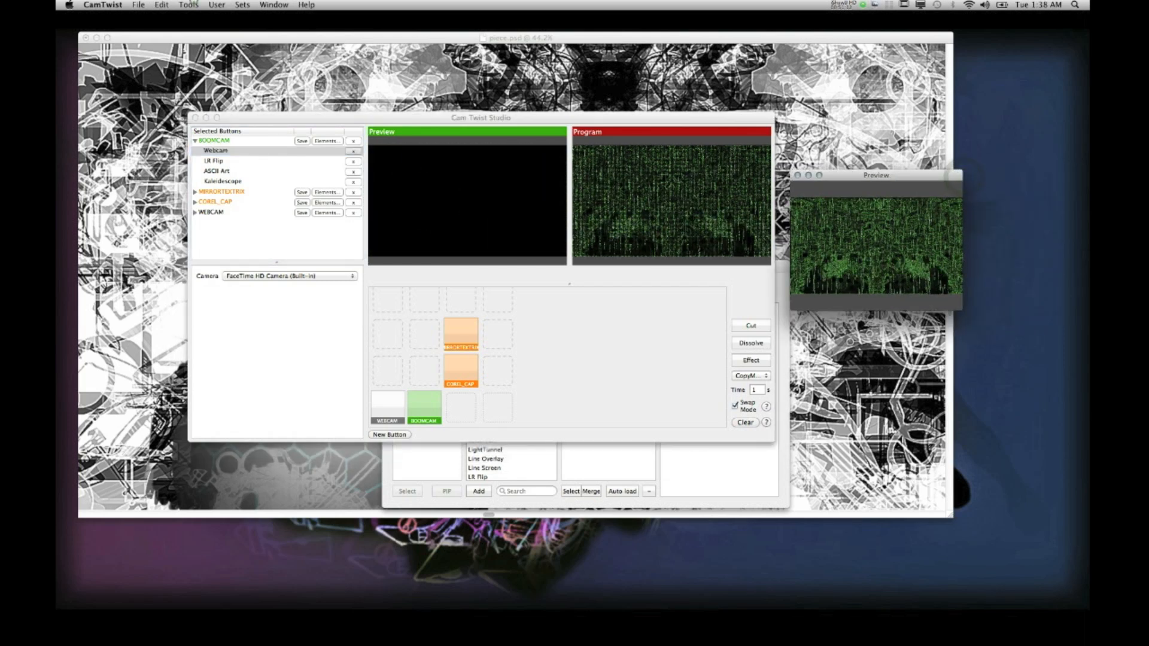
pyautogui.click(189, 5)
pyautogui.moveTo(209, 38)
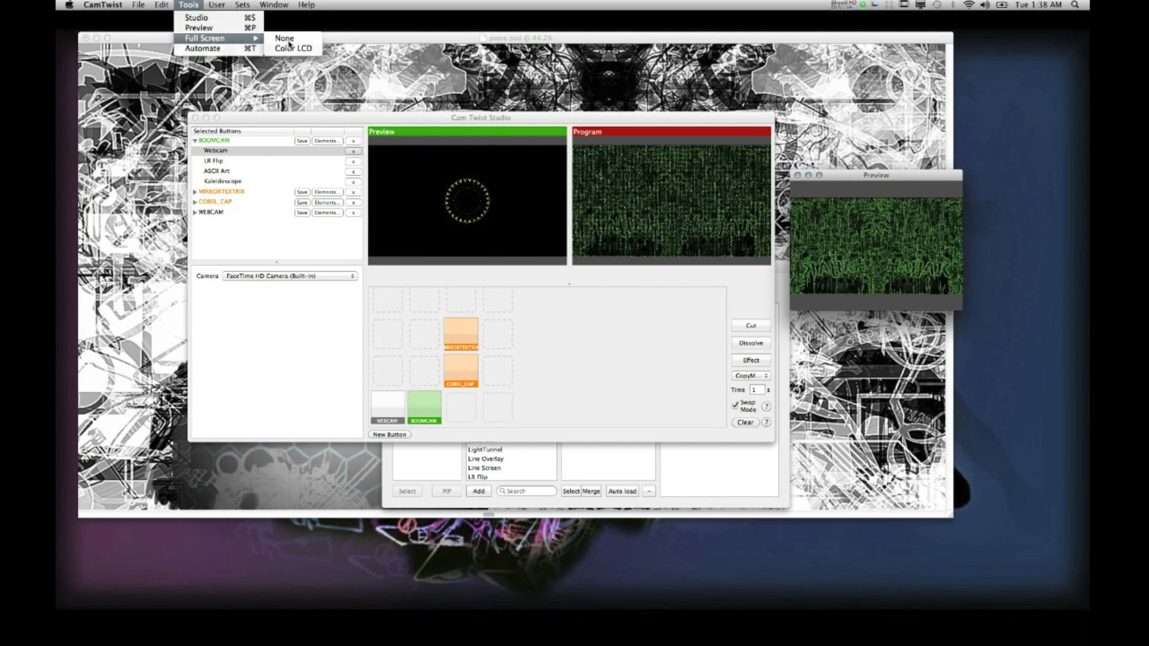
pyautogui.click(289, 47)
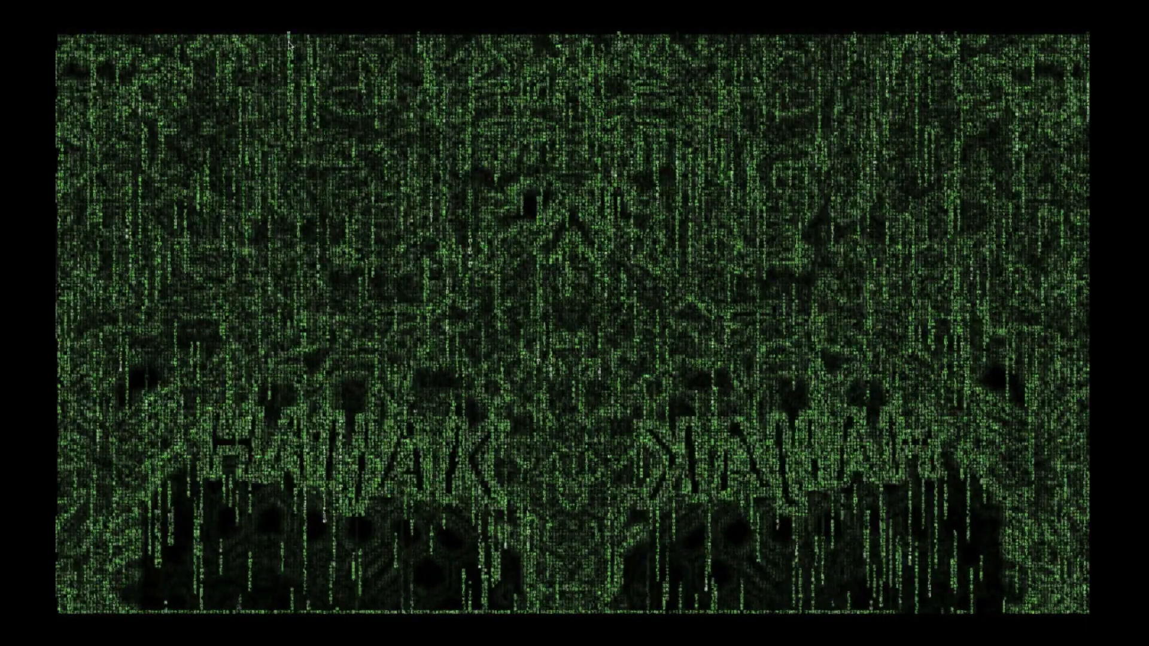
pyautogui.press('Escape')
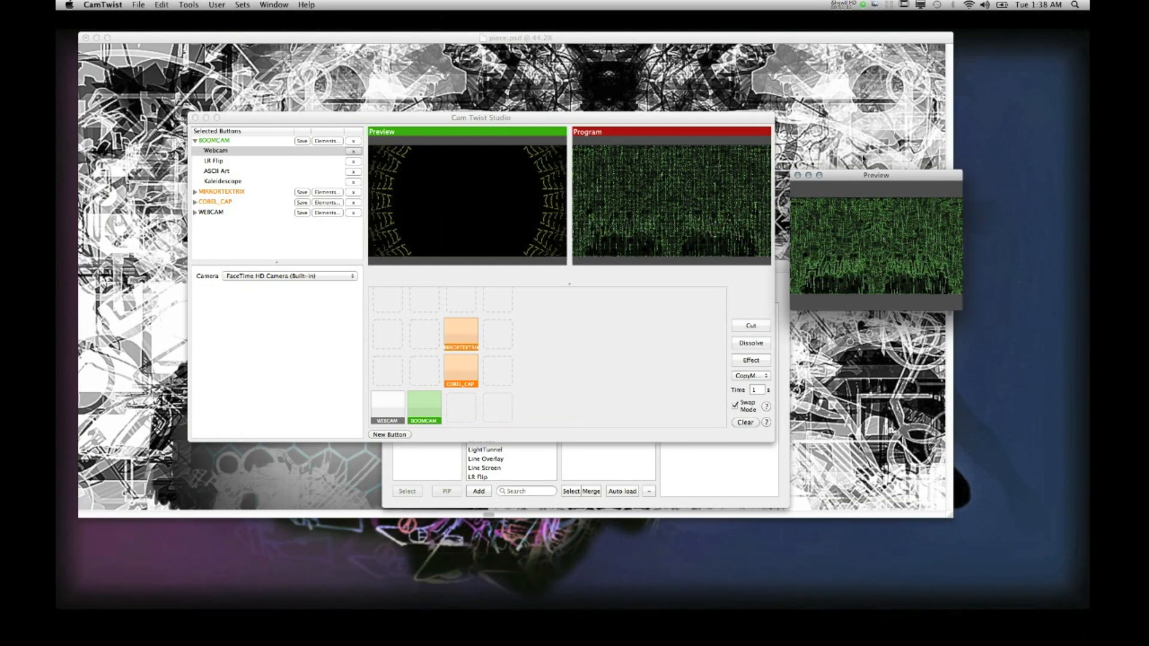
# Move the separate Preview window up and away from the Studio window, and shift the Studio window slightly down.
pyautogui.moveTo(866, 179); pyautogui.dragTo(930, 130)
pyautogui.moveTo(686, 118); pyautogui.dragTo(683, 151)
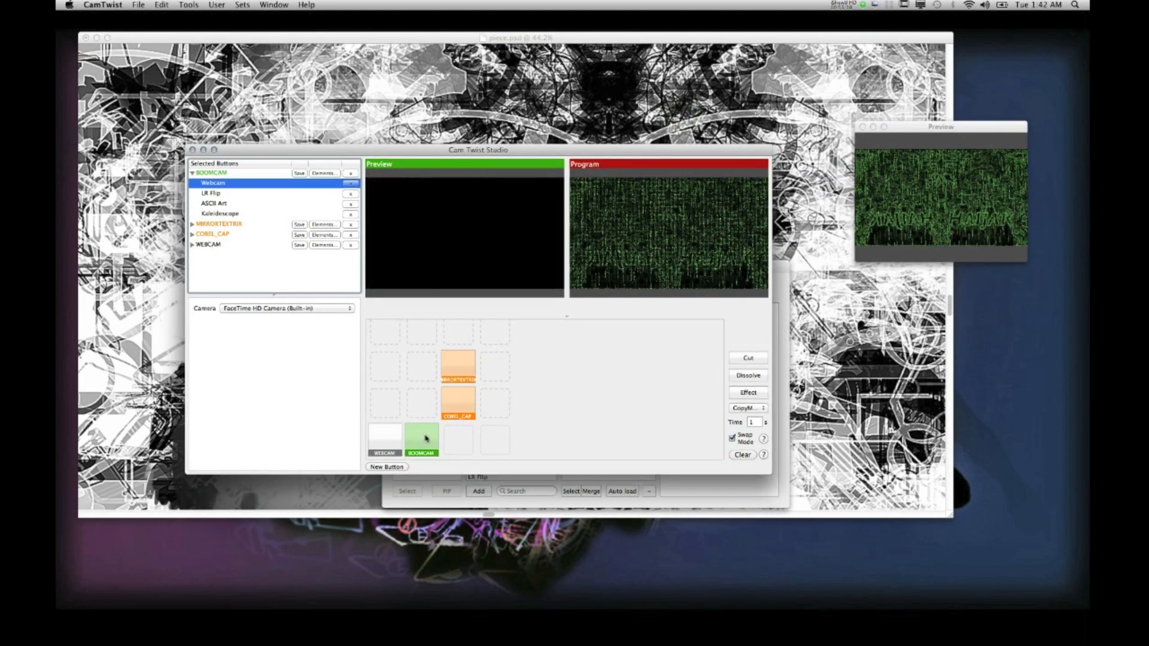